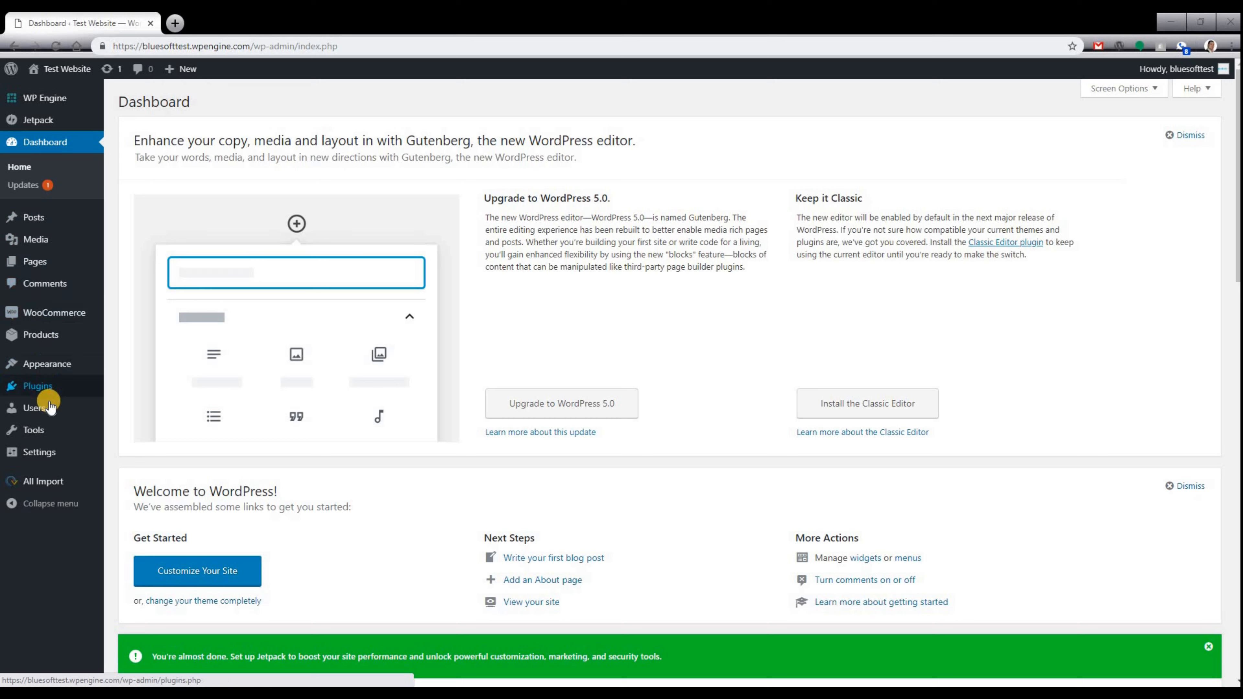
Open the list of all users on the site.
mouse_move(30, 419)
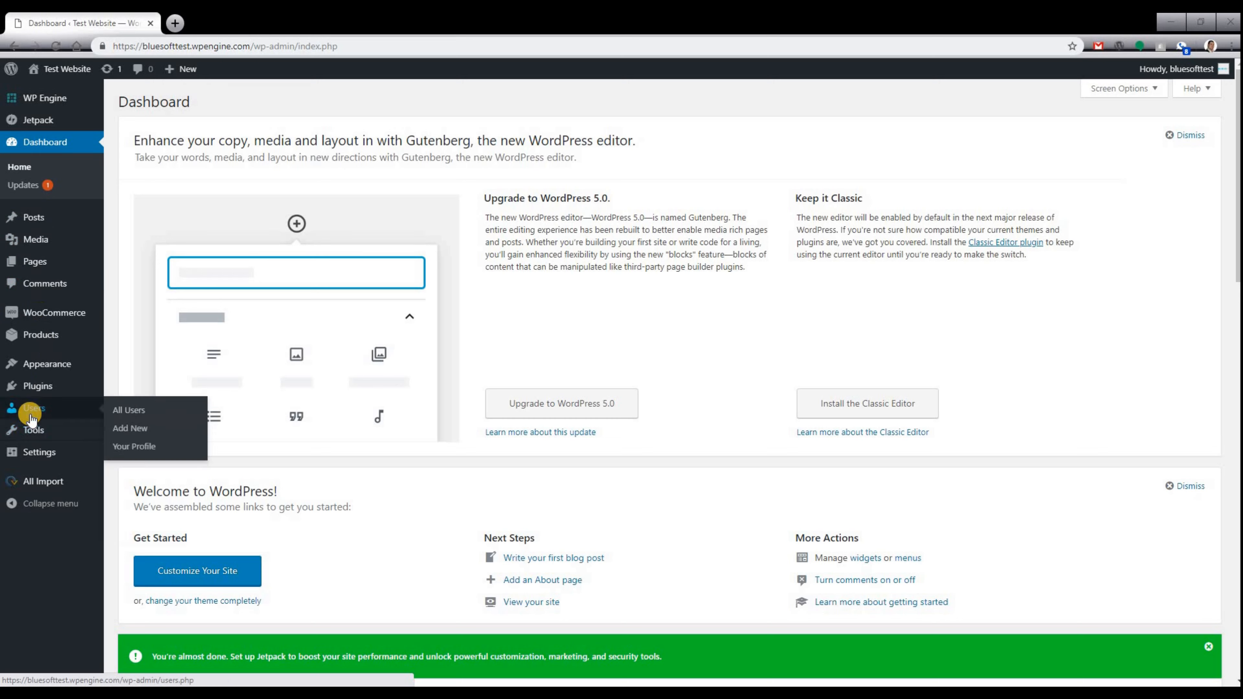
left_click(124, 414)
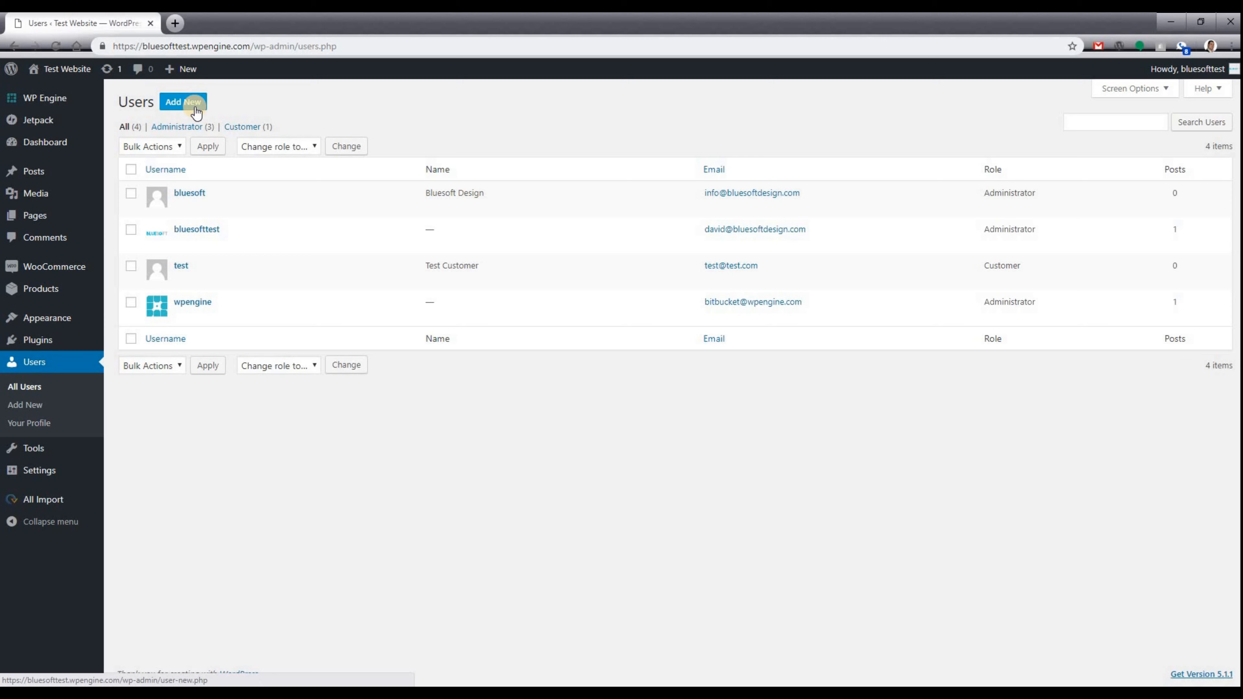
mouse_move(189, 74)
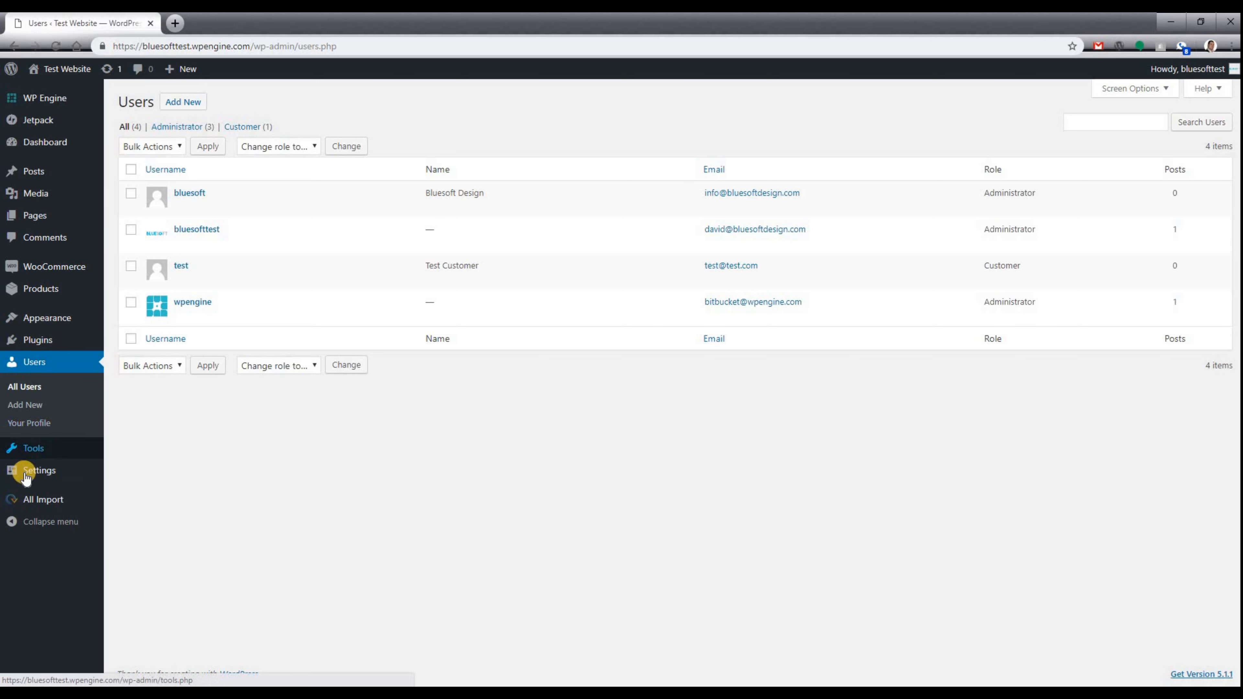
mouse_move(27, 475)
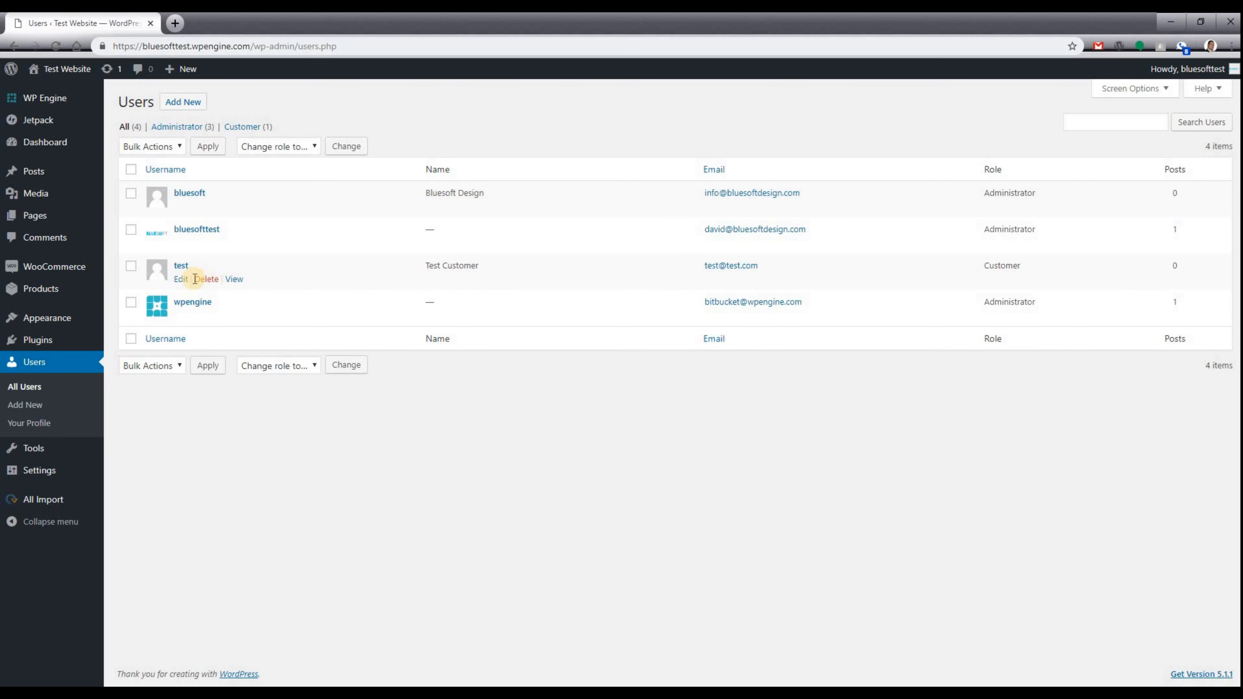
View the test customer's page in a separate browser tab, look over the page that loads, and close that tab.
middle_click(236, 280)
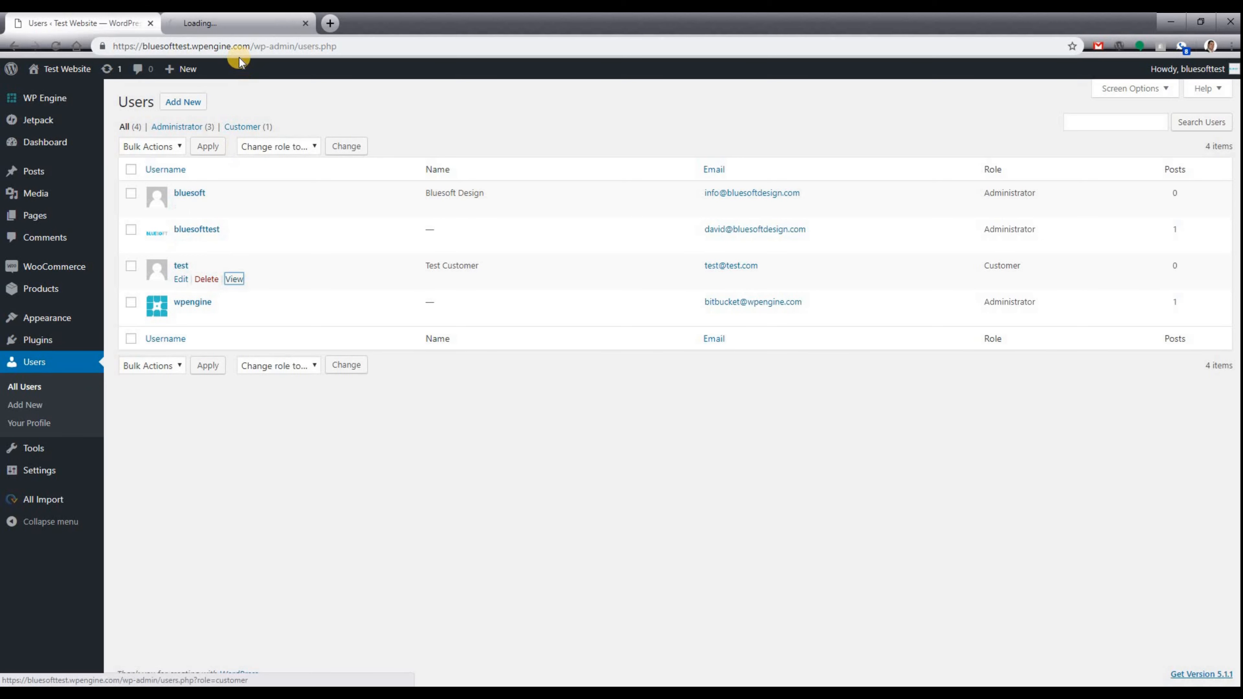
left_click(248, 21)
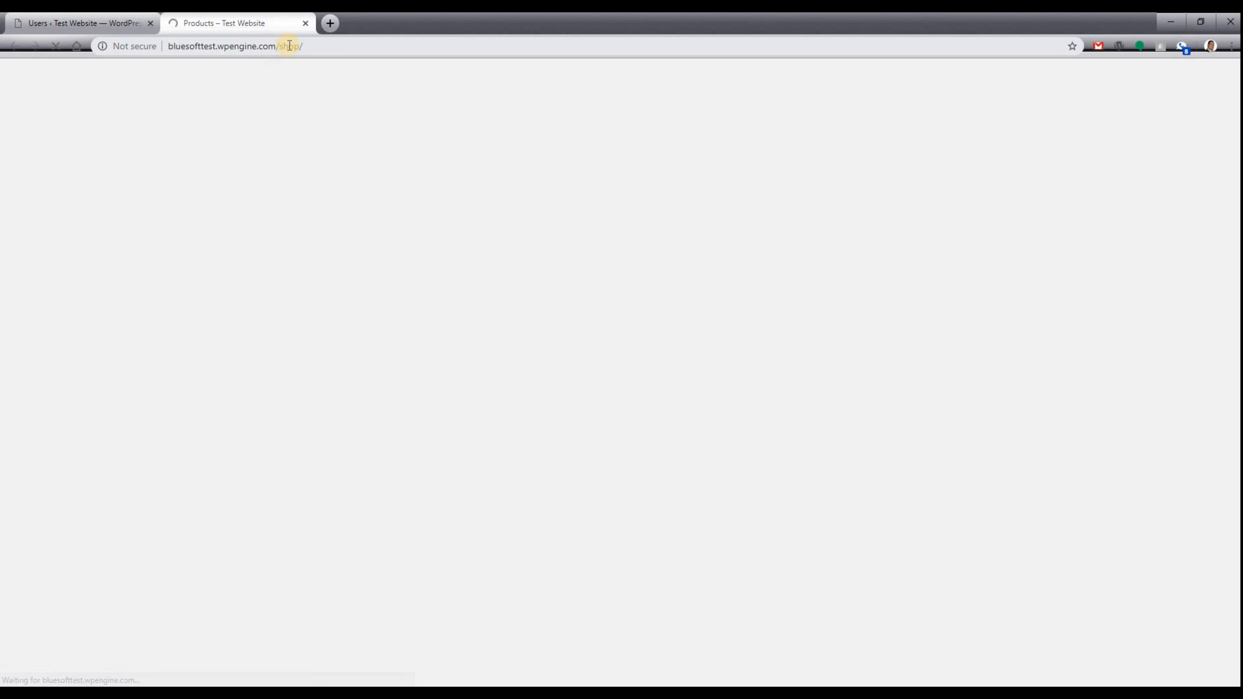
scroll(374, 142, "down", 3)
scroll(355, 444, "up", 3)
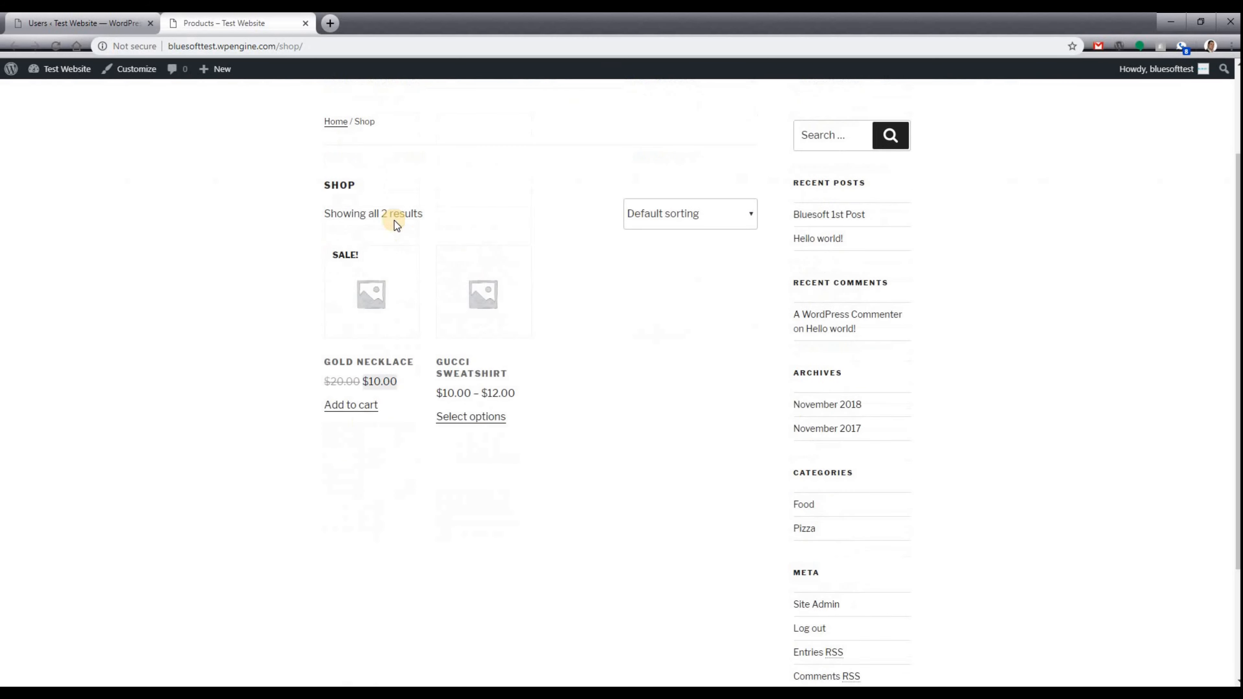
left_click(305, 23)
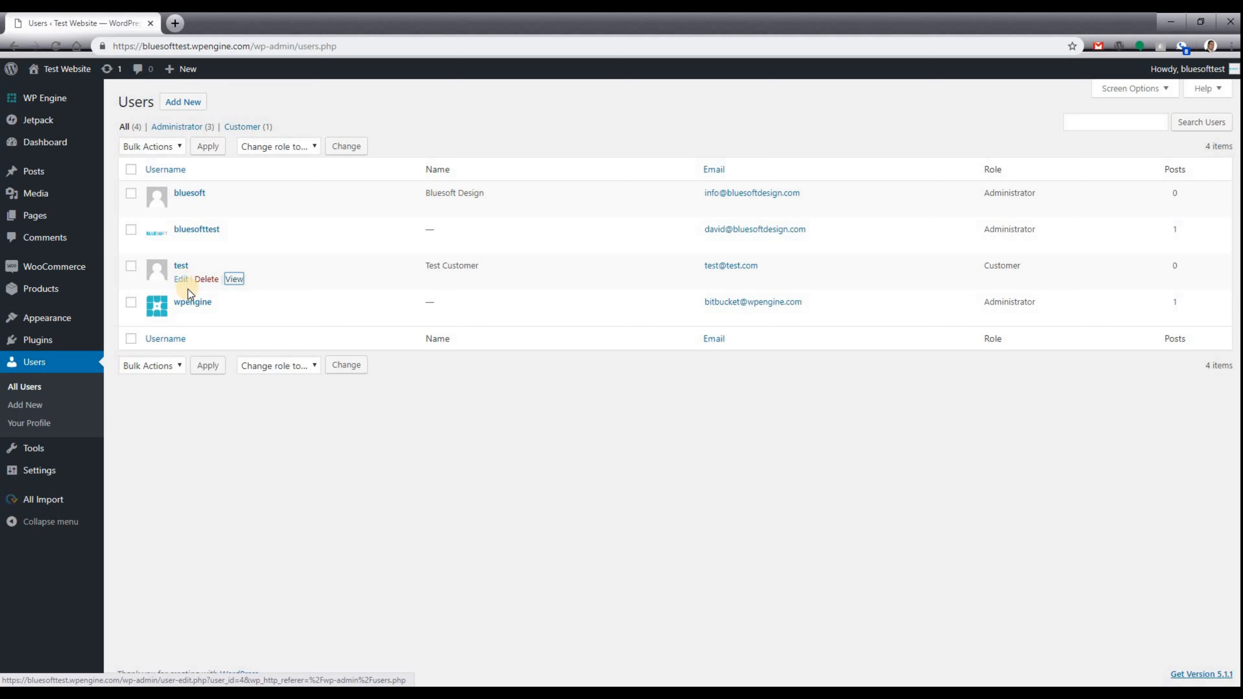
Open the test customer's account for editing and look through its personal options down to the role setting.
left_click(180, 282)
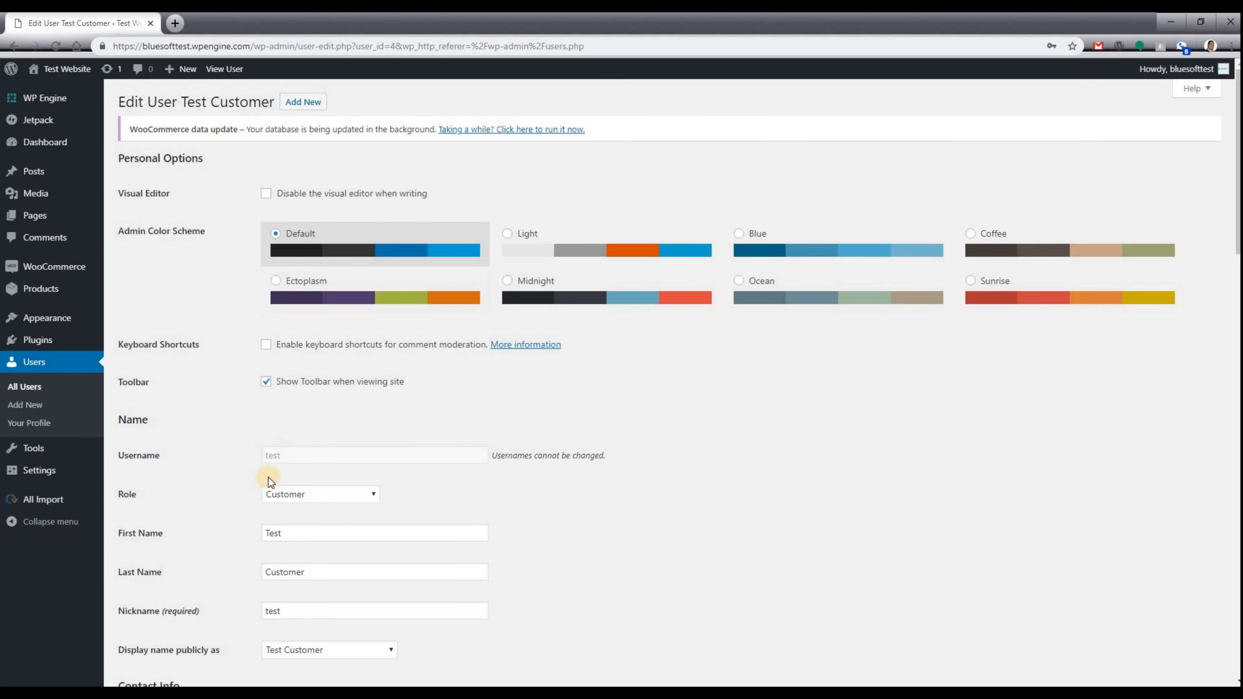
scroll(296, 350, "down", 1)
scroll(296, 350, "down", 1)
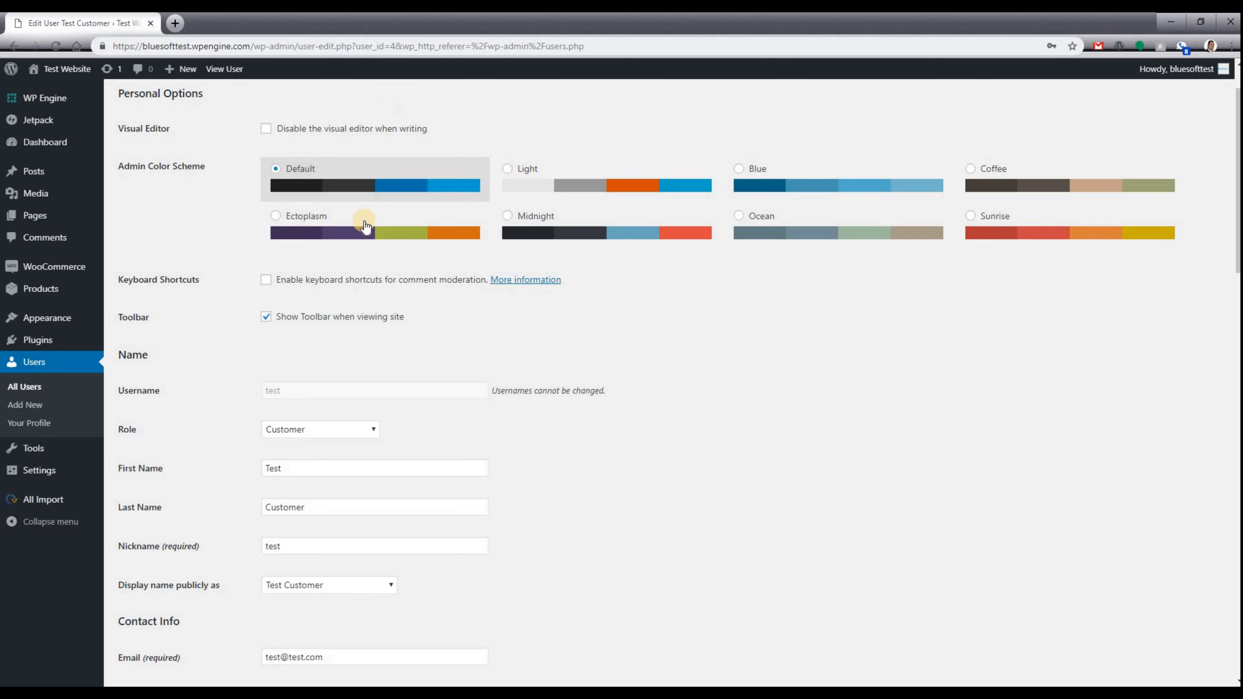
scroll(364, 221, "down", 1)
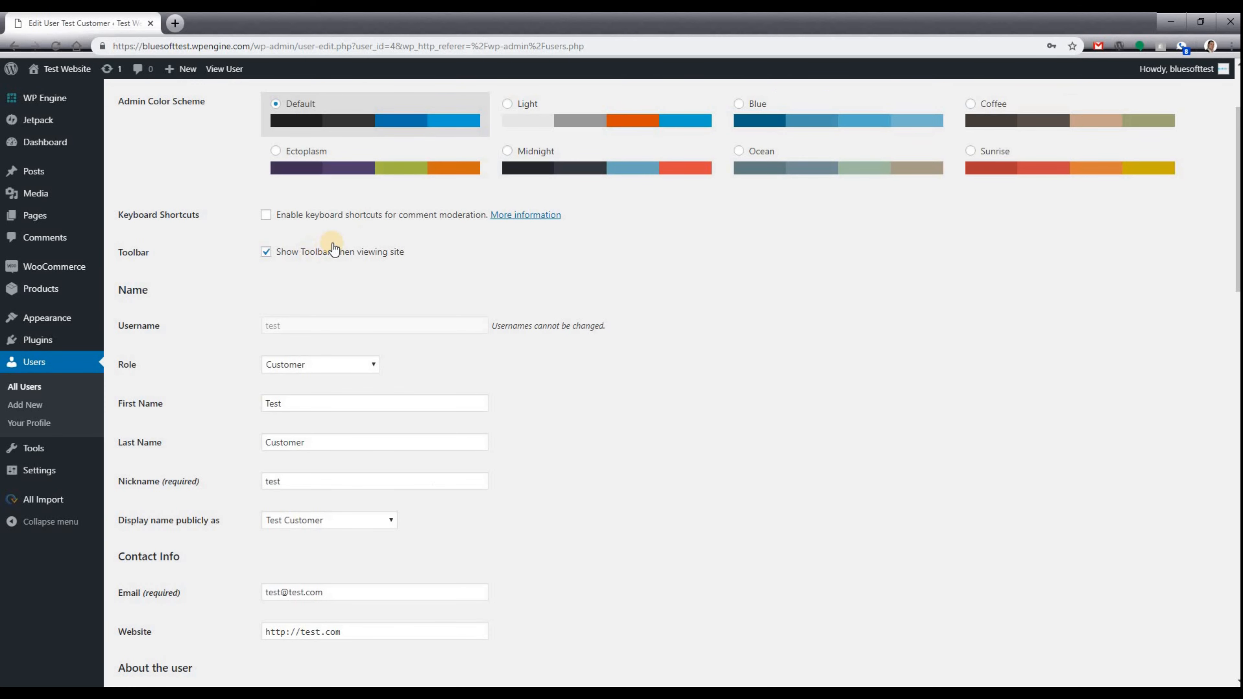
scroll(333, 248, "down", 1)
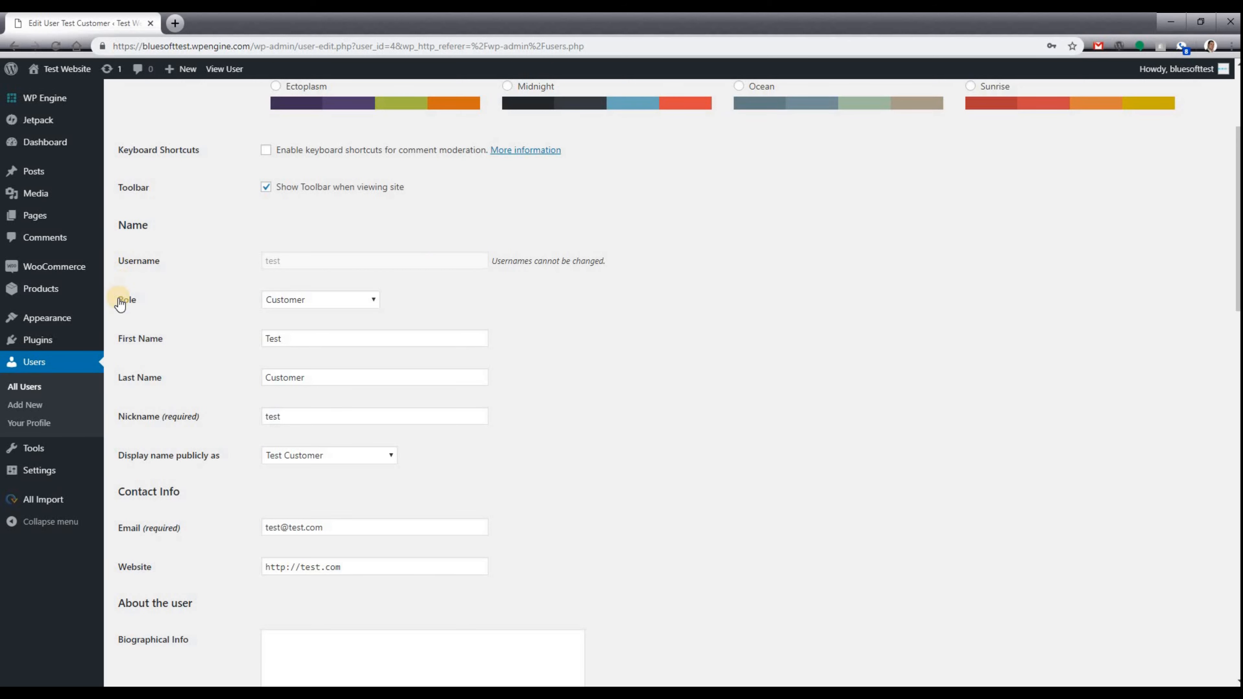
Examine the roles available for the test account and keep Customer as its role.
left_click(360, 299)
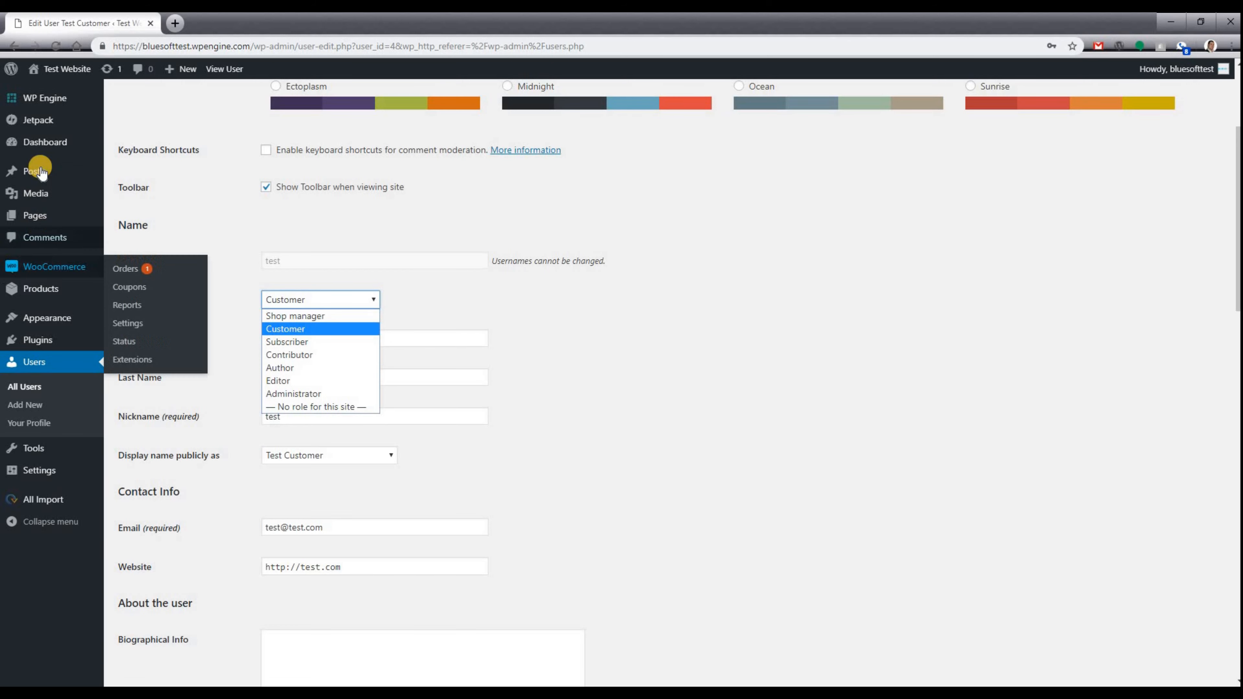
mouse_move(45, 172)
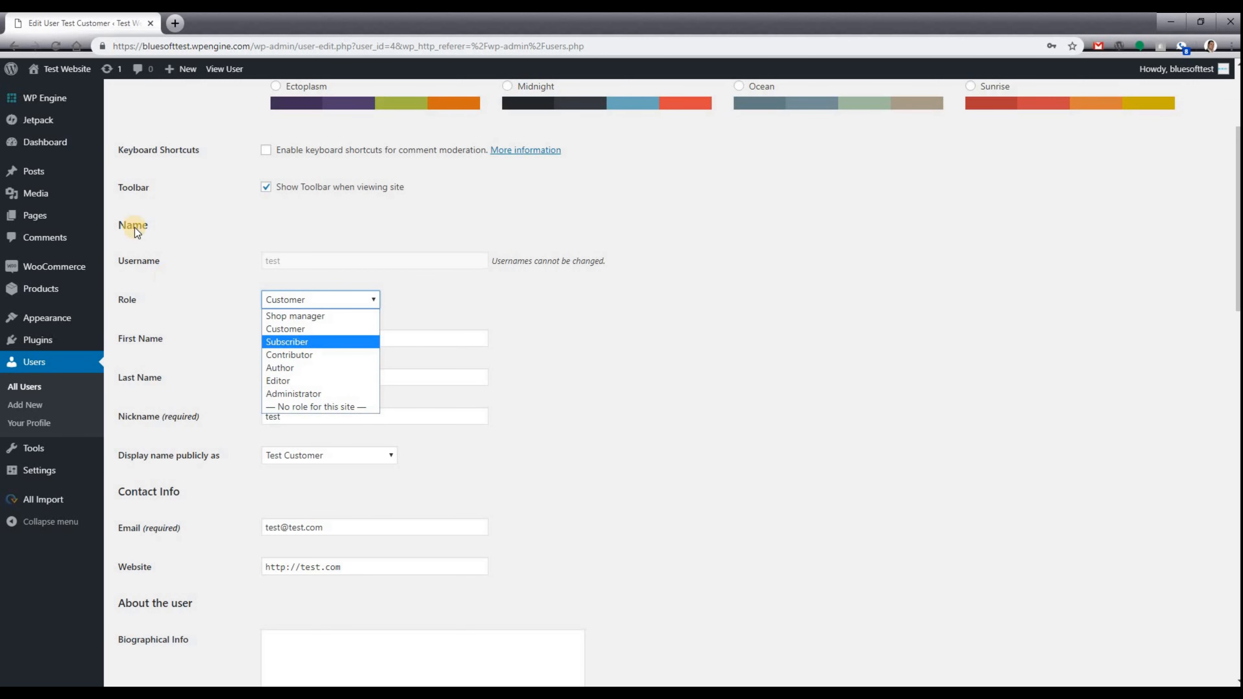
mouse_move(74, 184)
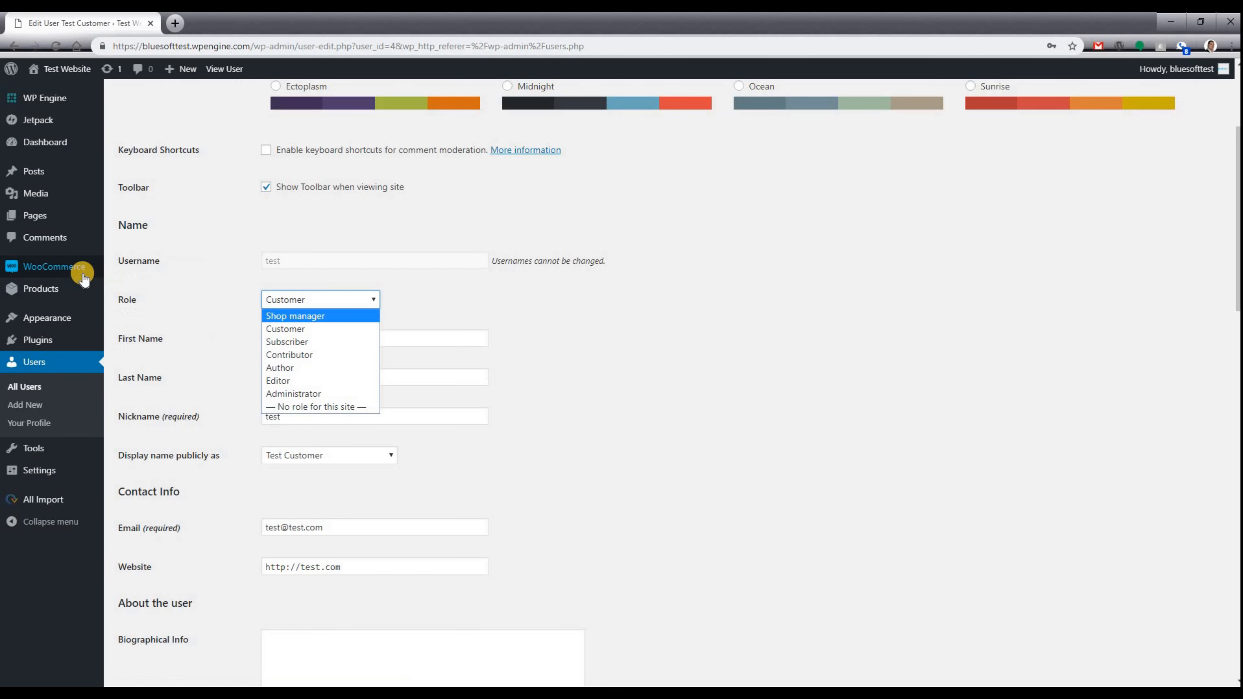
mouse_move(86, 292)
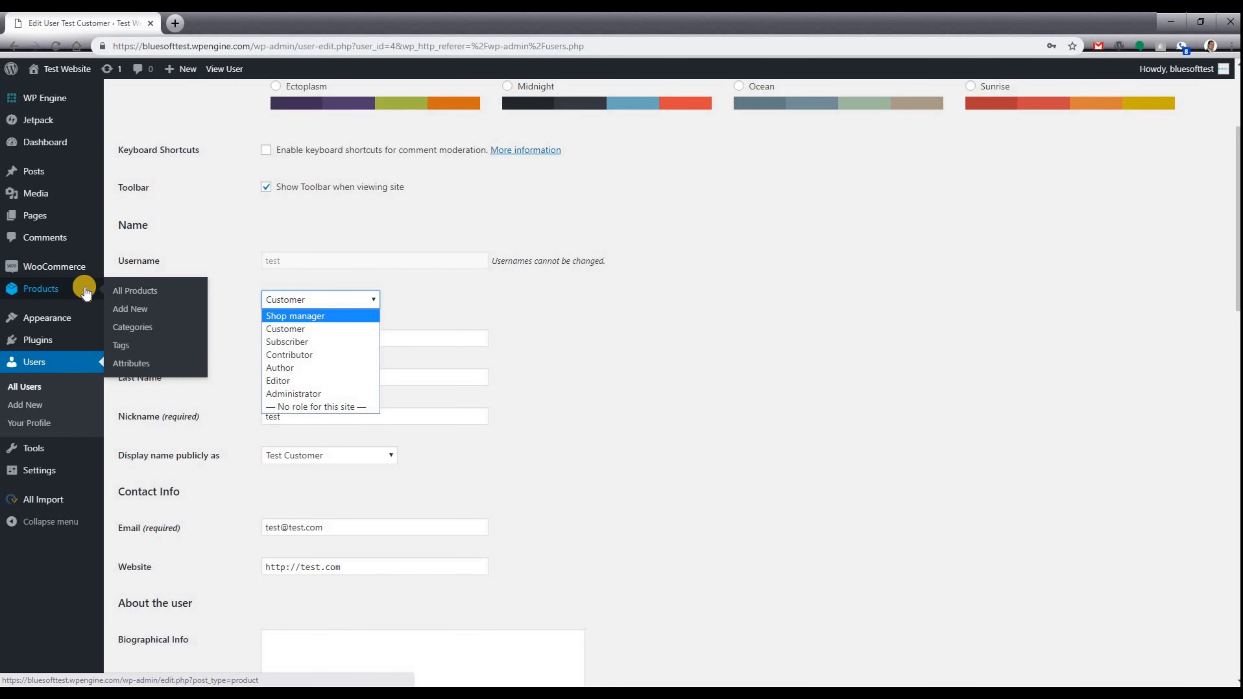
mouse_move(31, 267)
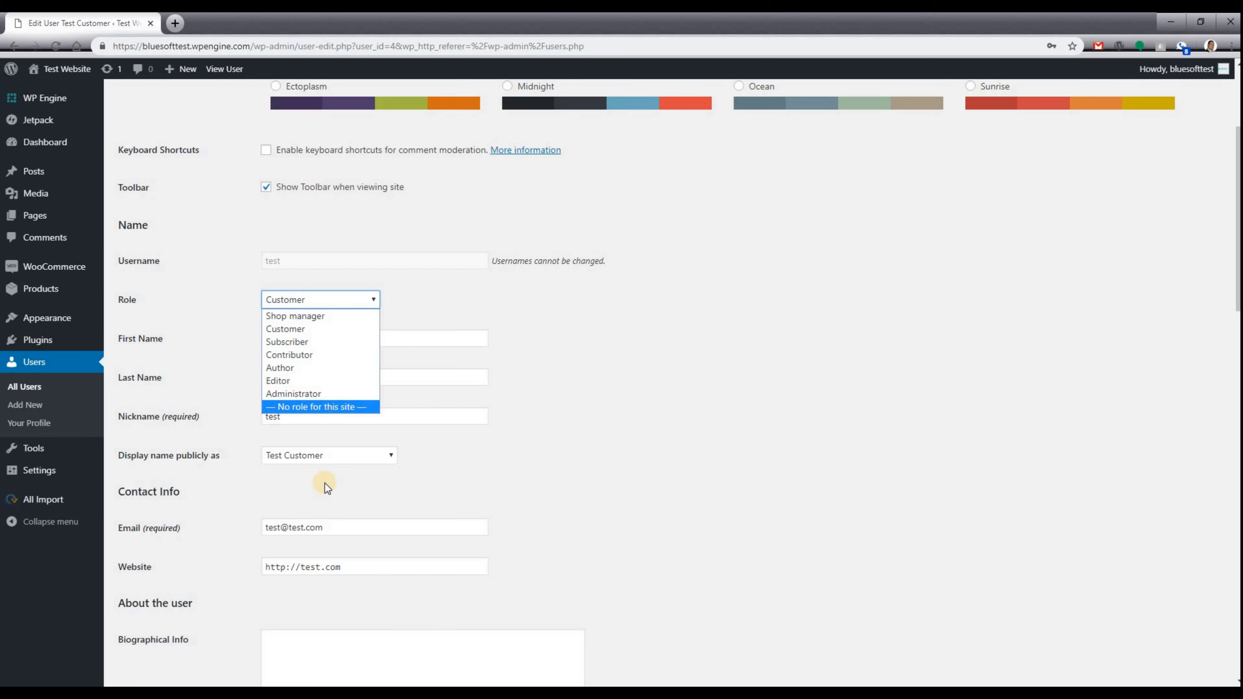
left_click(435, 338)
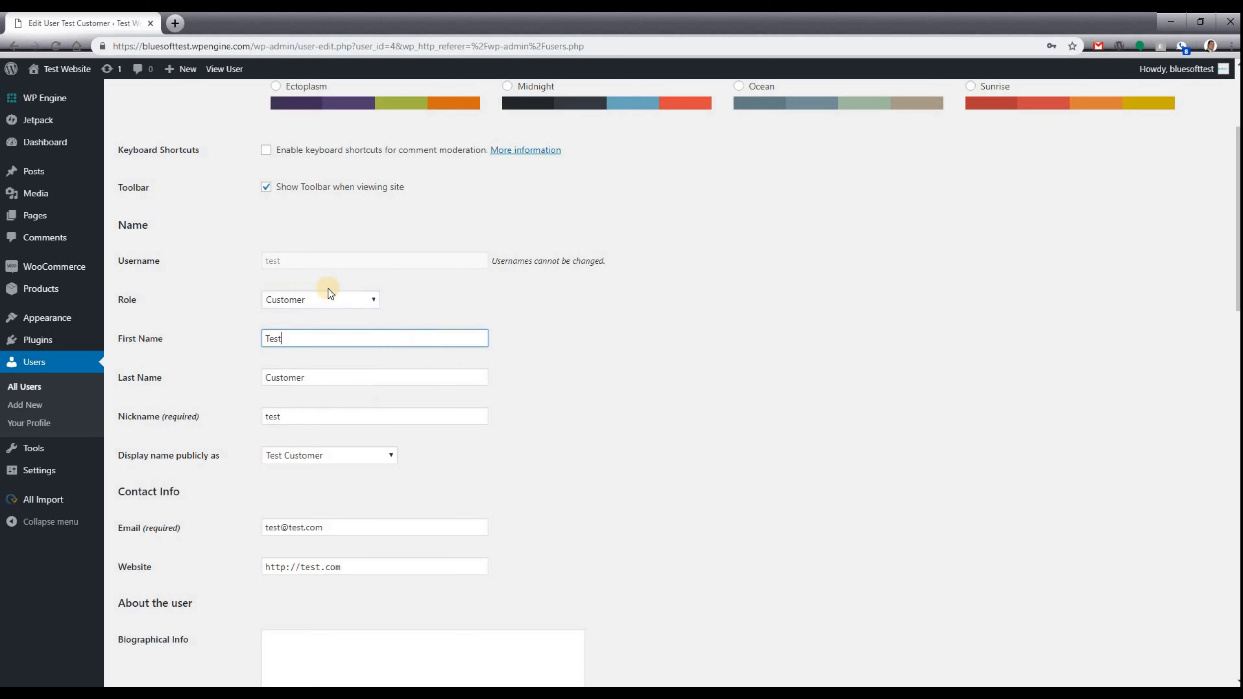
left_click(350, 298)
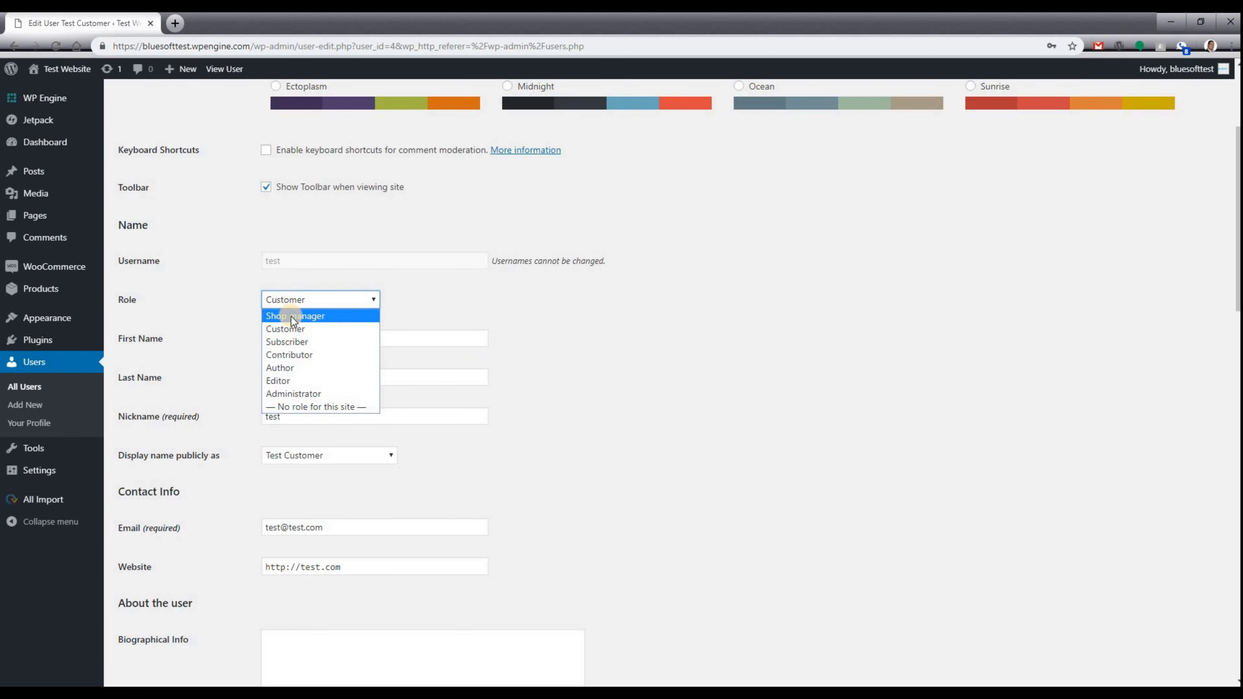
left_click(293, 327)
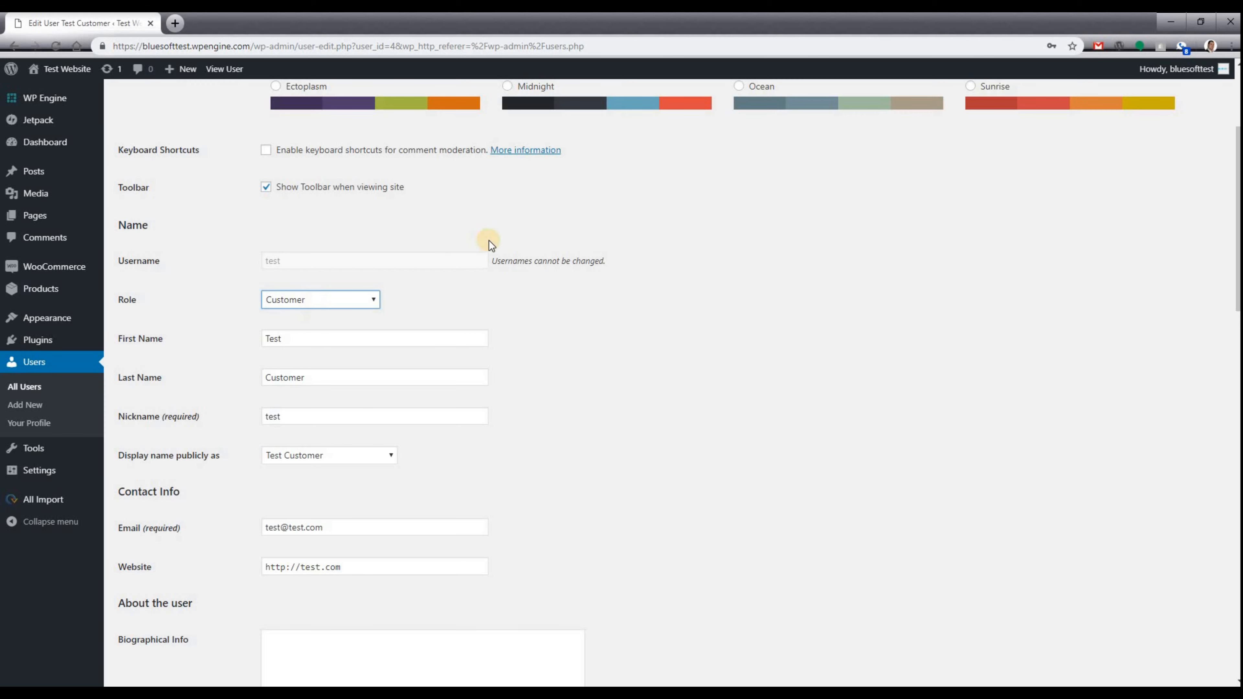
Examine the account's first name, last name and nickname fields and the choices for the publicly displayed name.
scroll(433, 233, "down", 3)
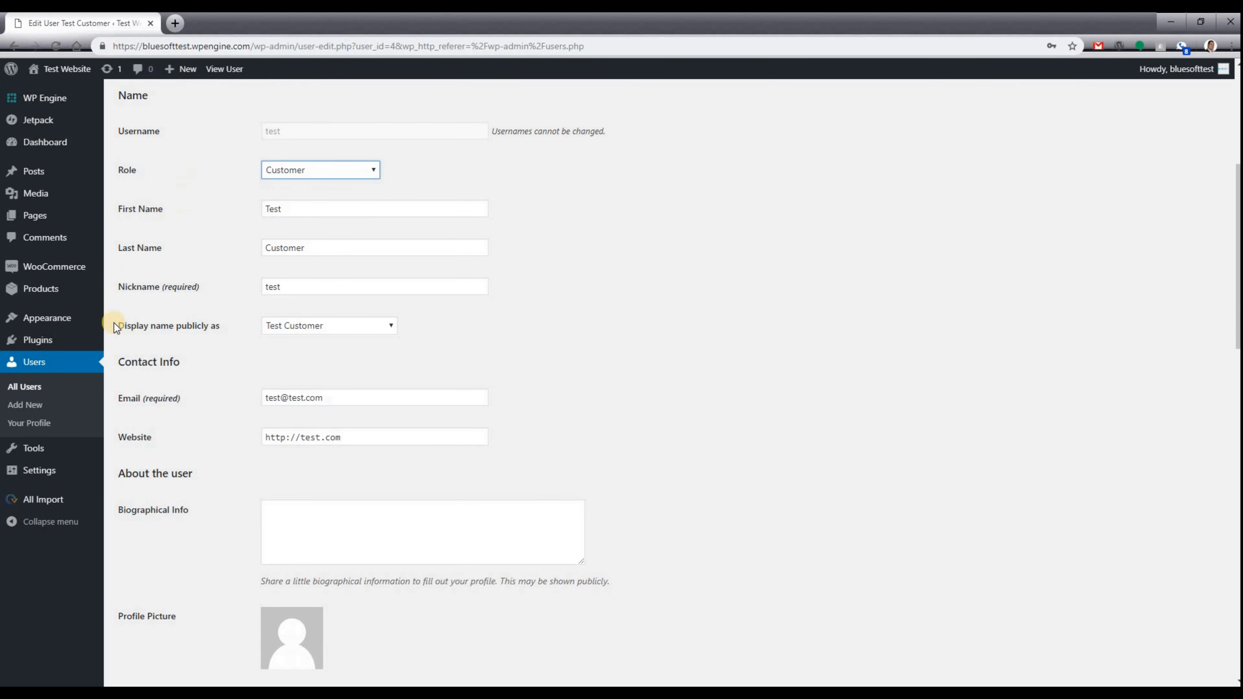
left_click(290, 208)
left_click(307, 248)
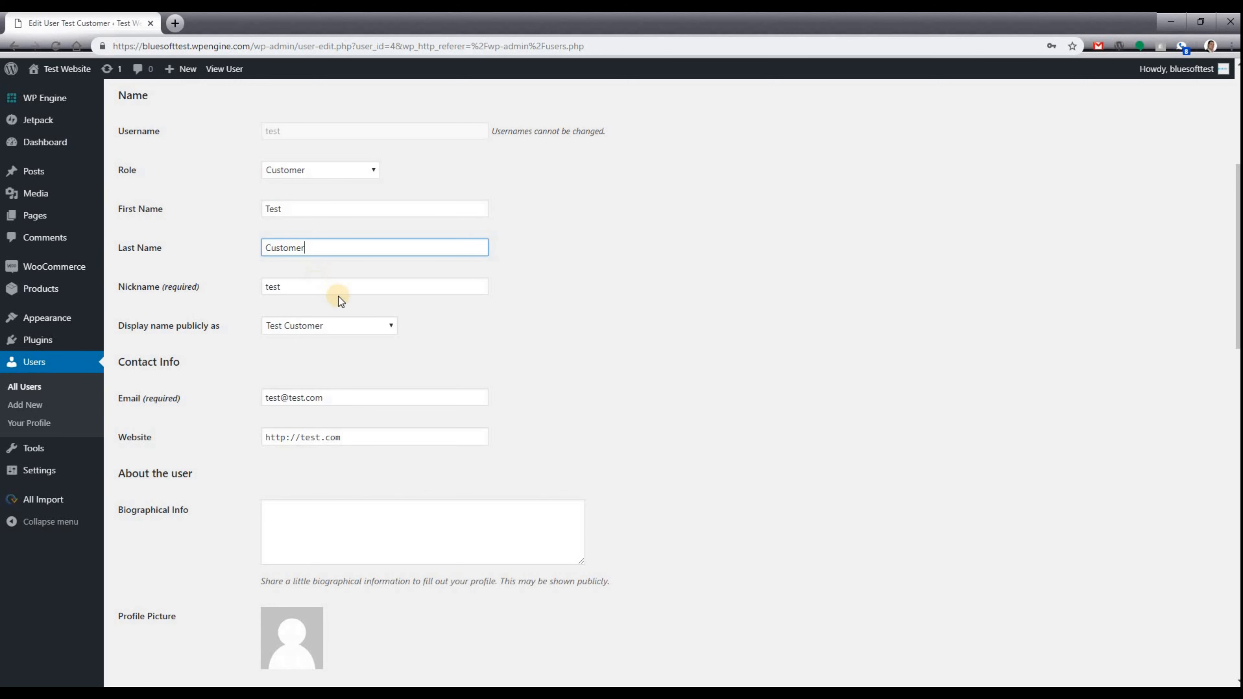
left_click(320, 284)
double_click(265, 282)
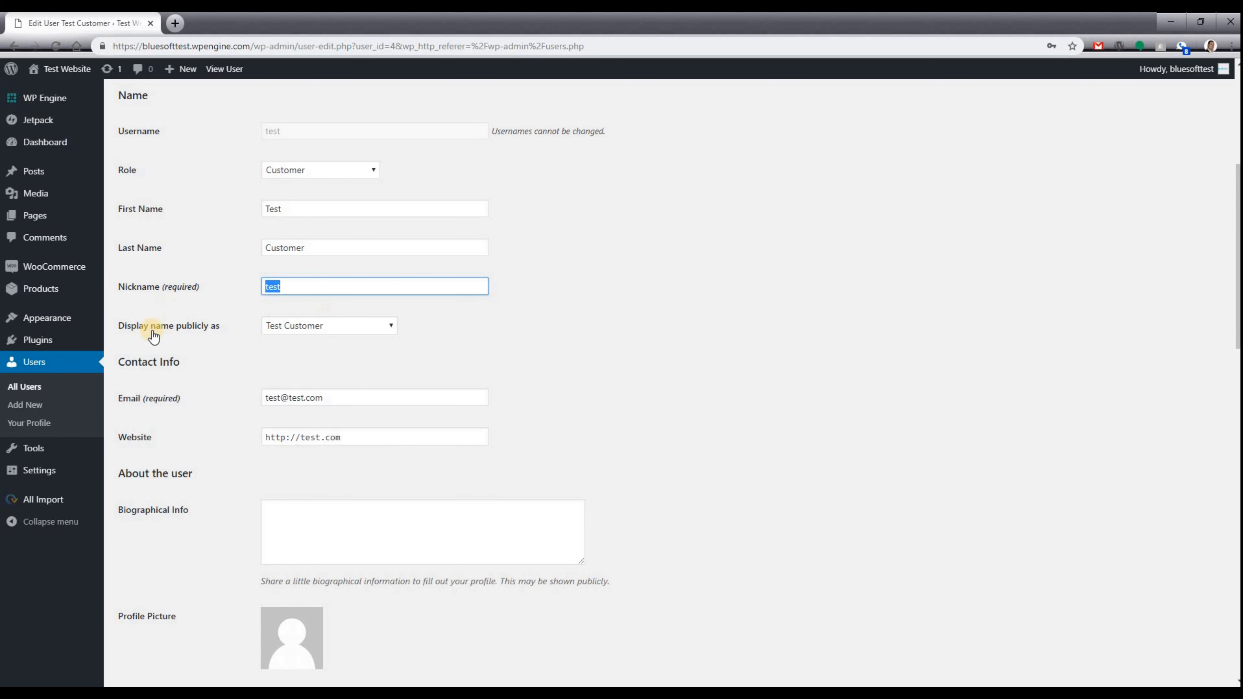
scroll(278, 275, "down", 3)
scroll(292, 318, "up", 3)
left_click(296, 325)
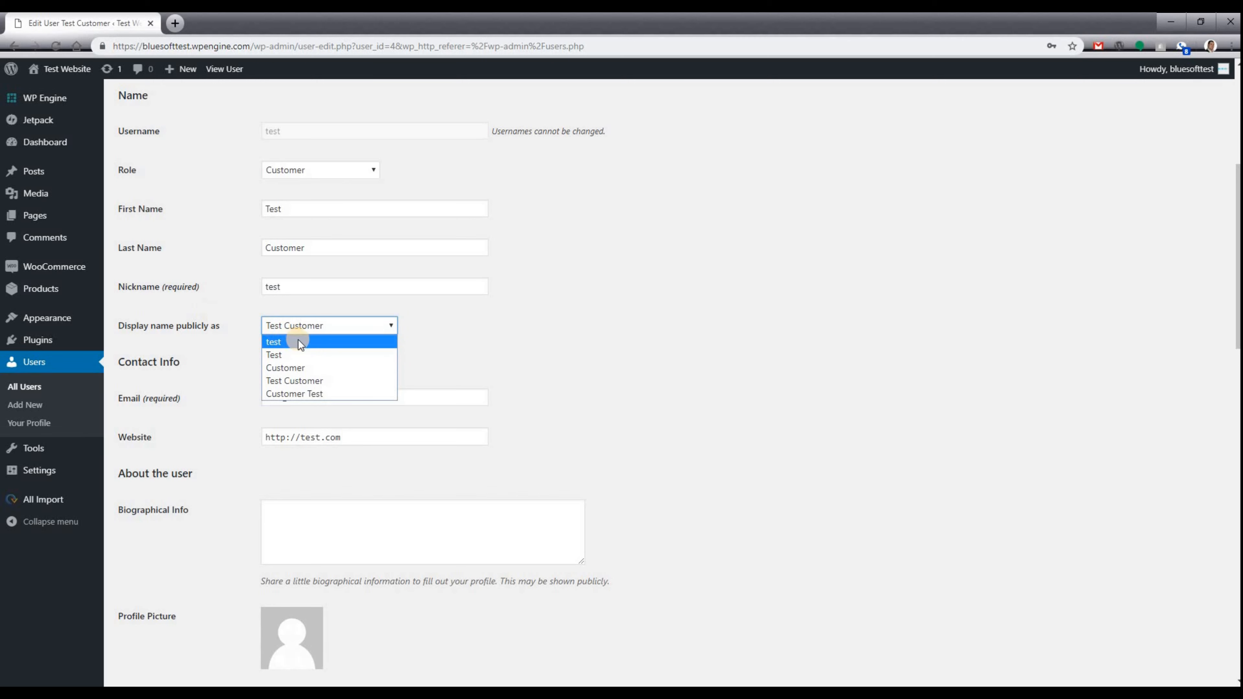
left_click(456, 337)
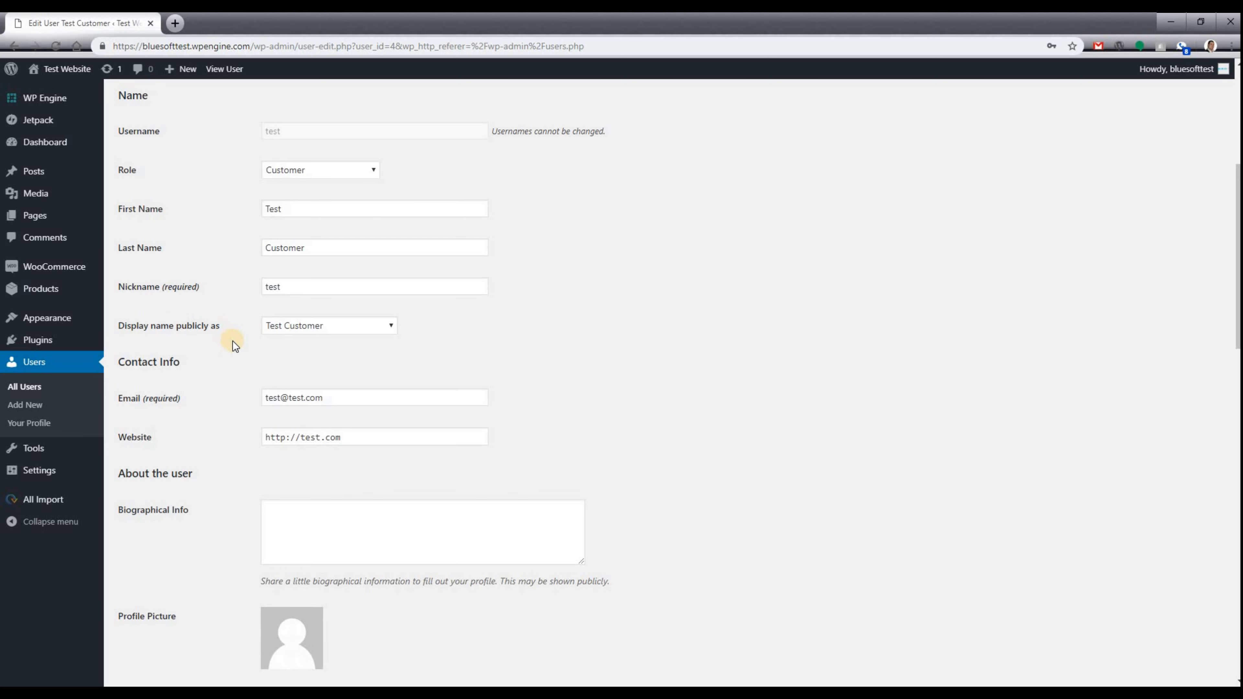
Examine the email and website fields in the account's contact info.
scroll(403, 332, "down", 3)
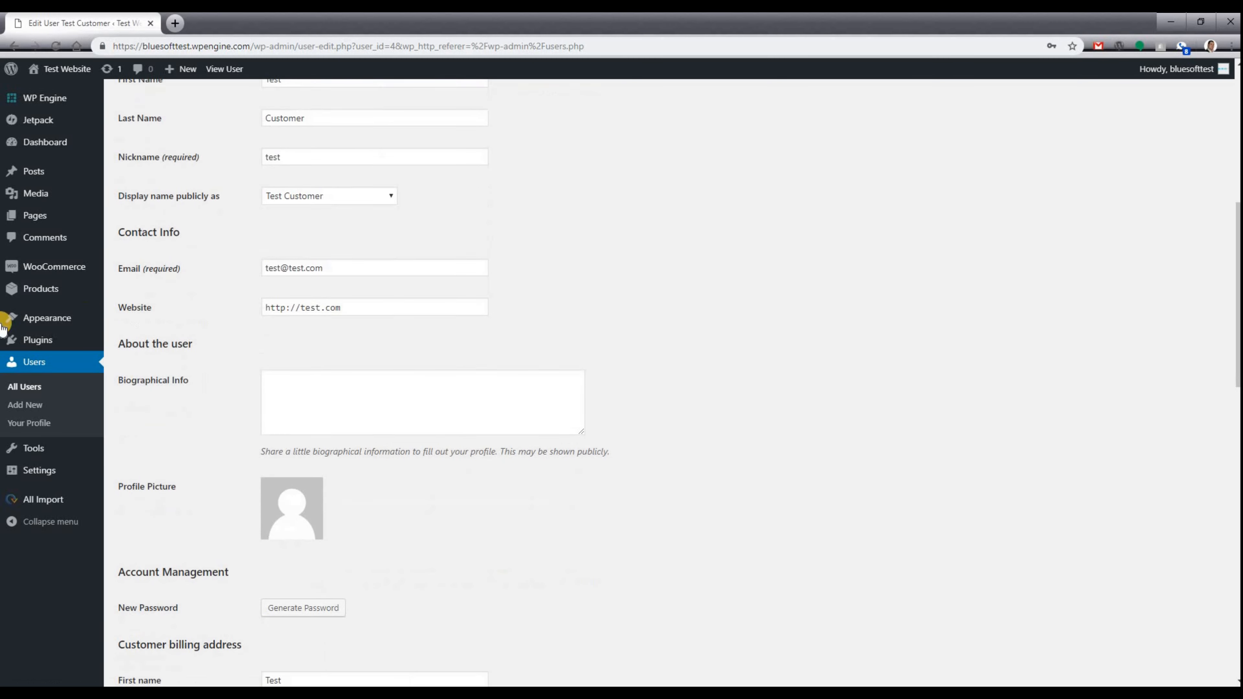
left_click_drag(331, 268, 246, 278)
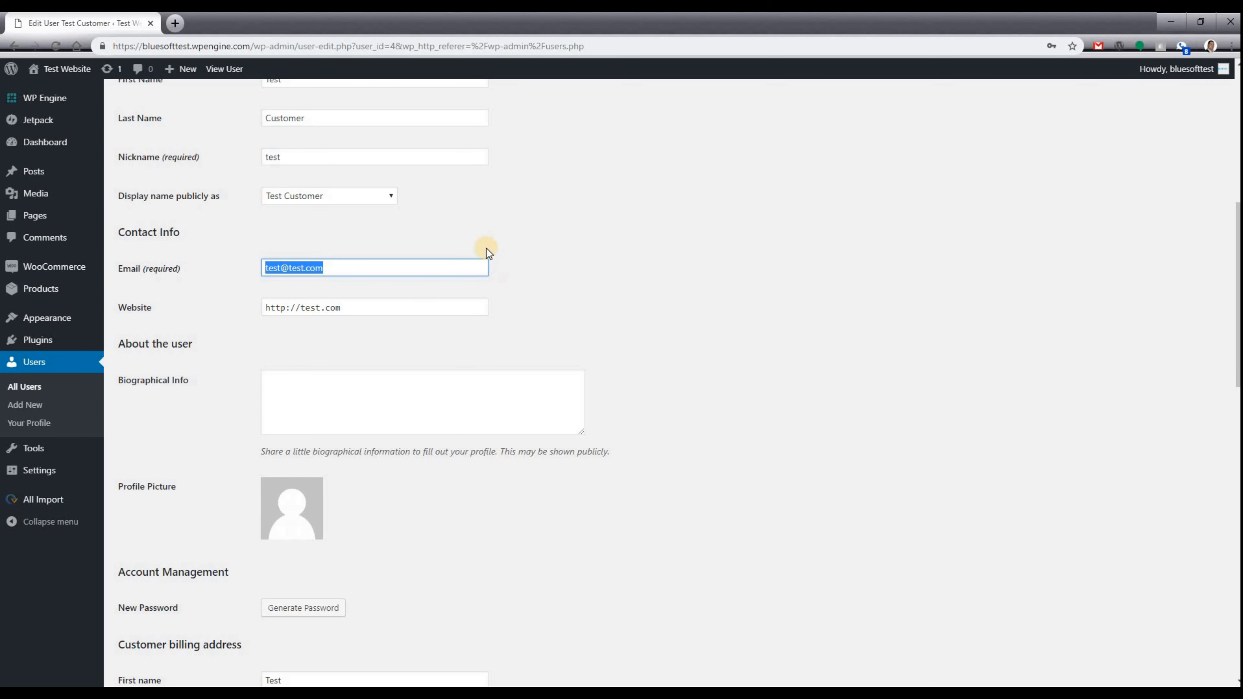
left_click(417, 304)
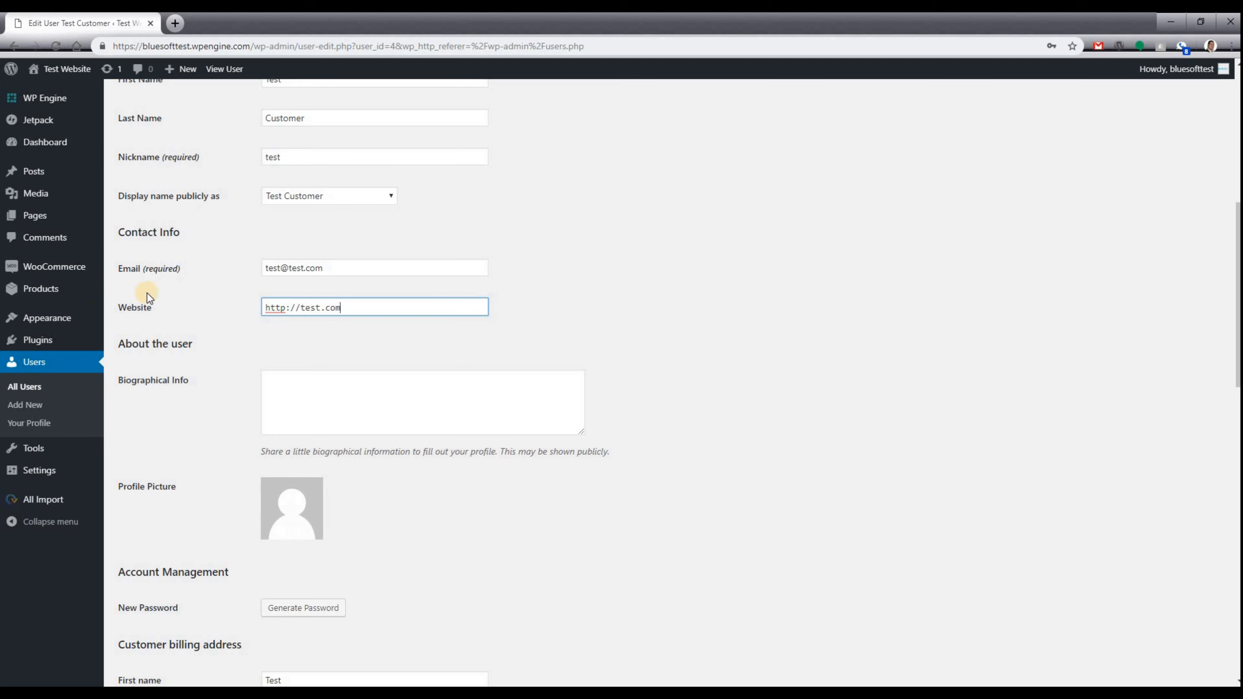
left_click_drag(127, 310, 229, 312)
left_click_drag(351, 307, 253, 317)
left_click(289, 315)
scroll(279, 265, "down", 3)
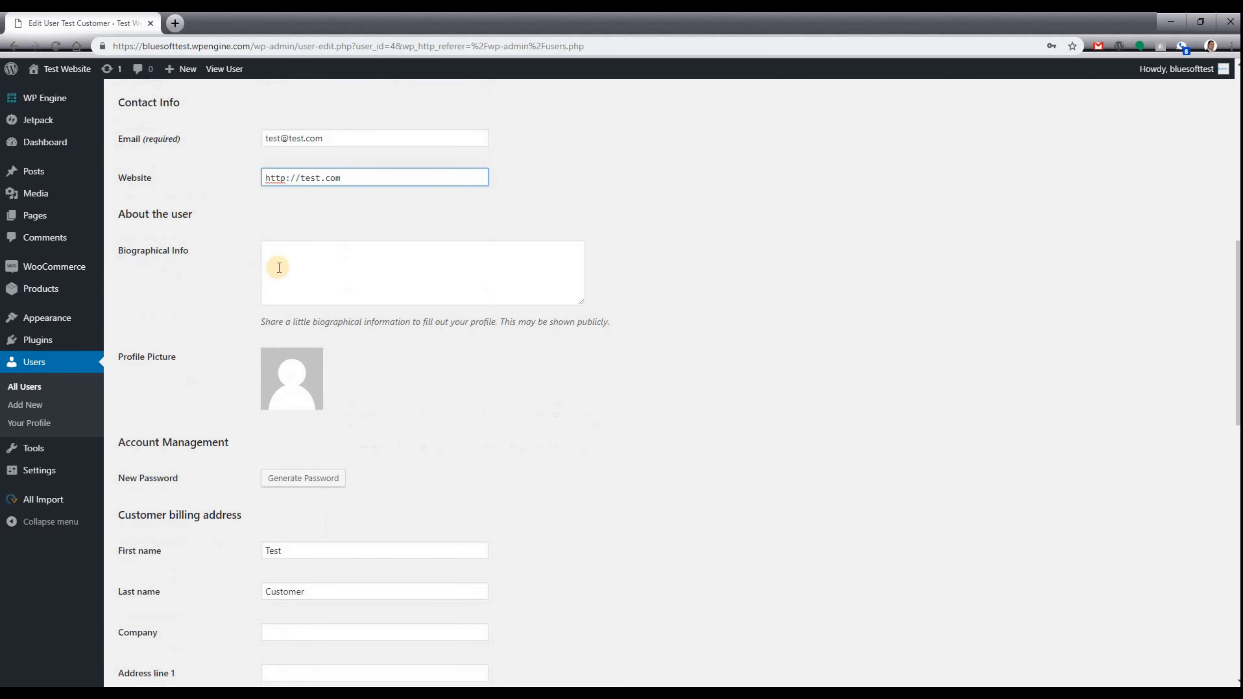
Examine the biographical info, profile picture, account management, billing address and shipping address sections of the account.
left_click(399, 274)
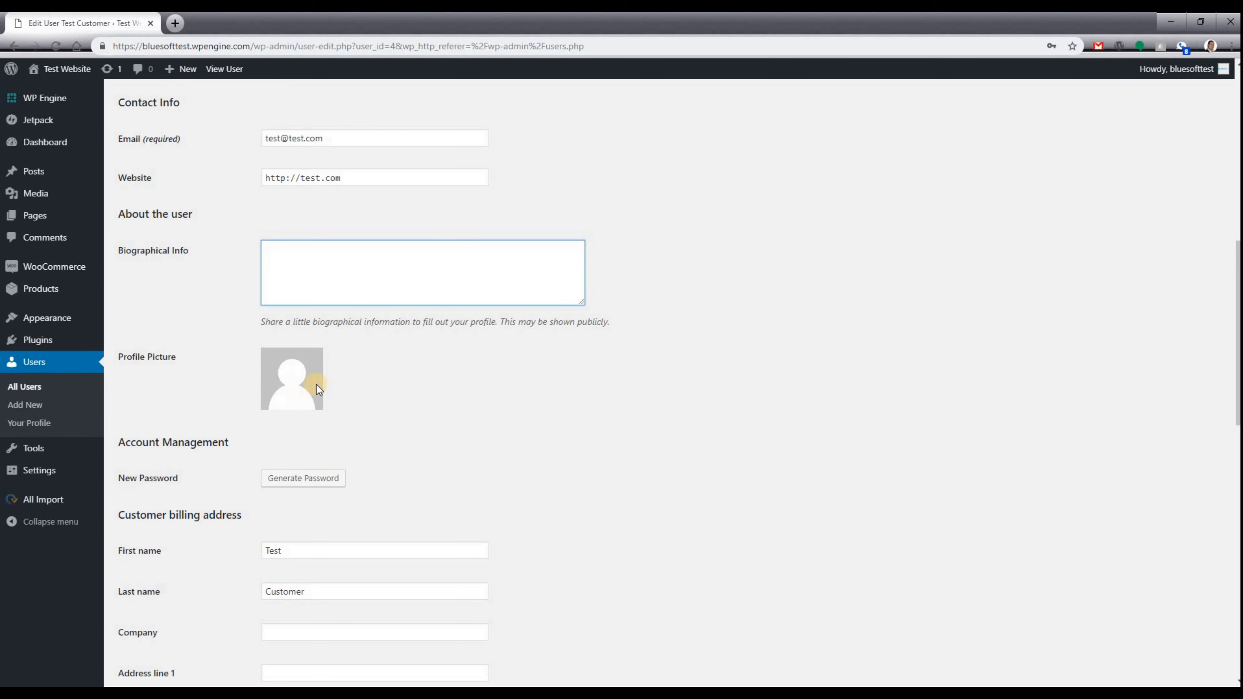
scroll(335, 351, "down", 2)
scroll(350, 344, "down", 12)
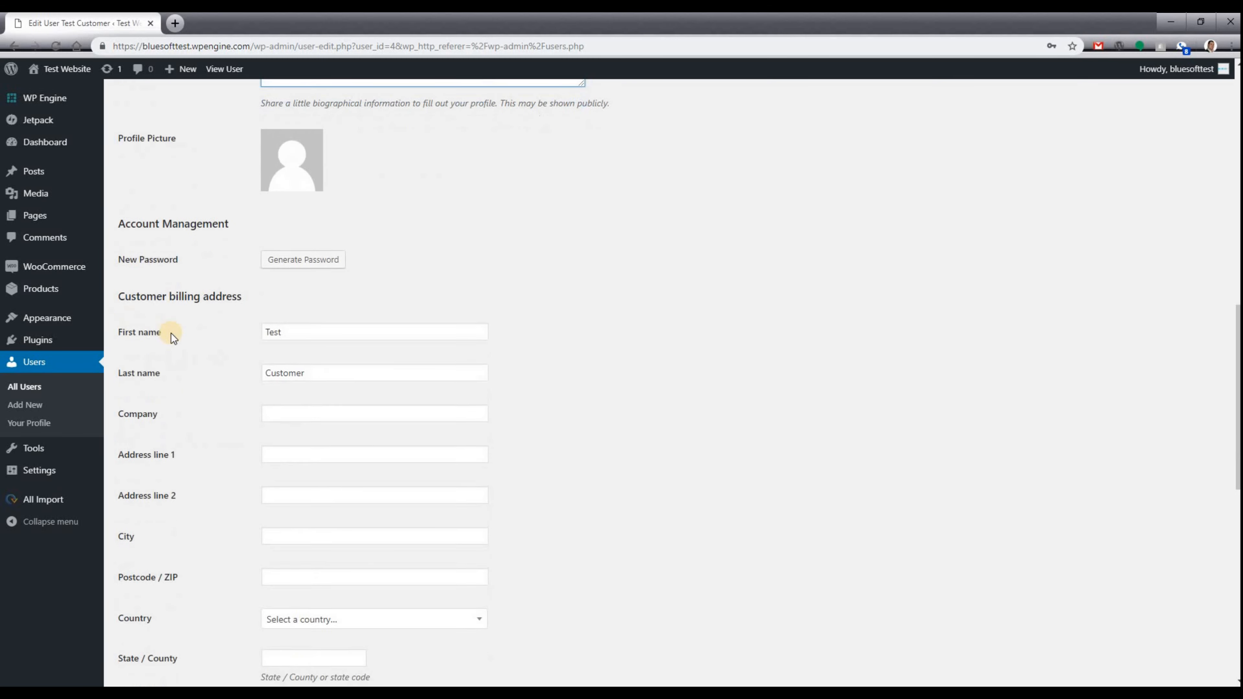
scroll(246, 418, "down", 6)
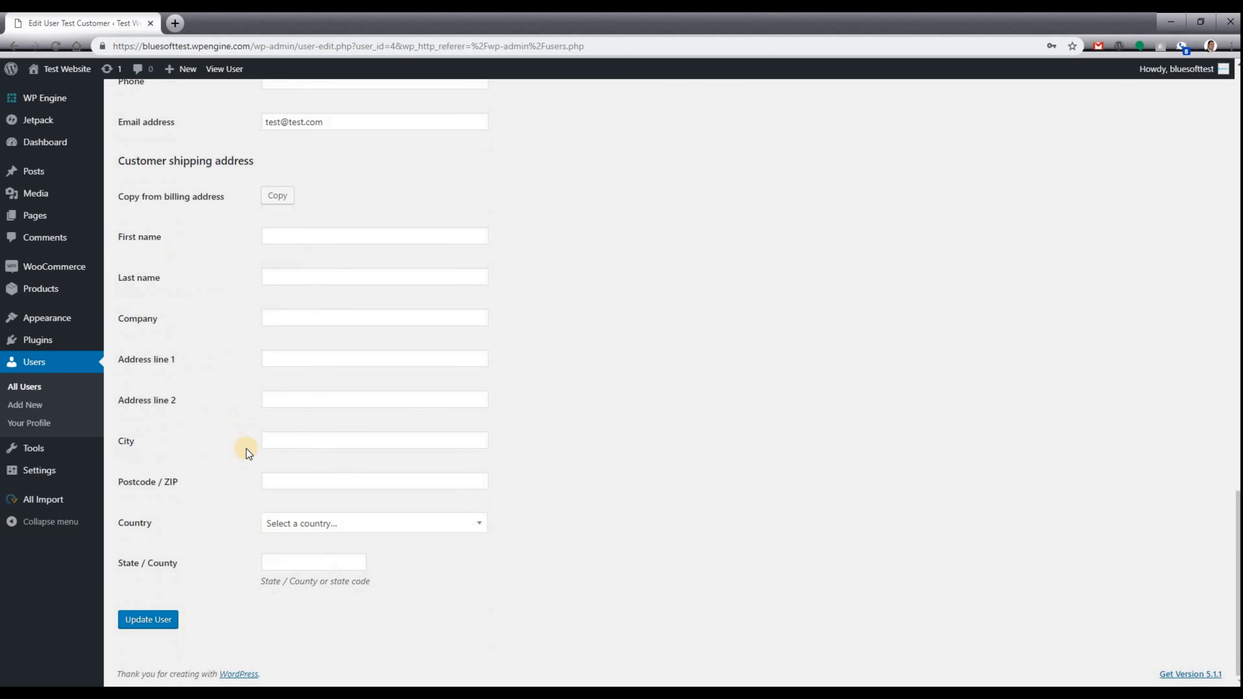
scroll(246, 449, "up", 14)
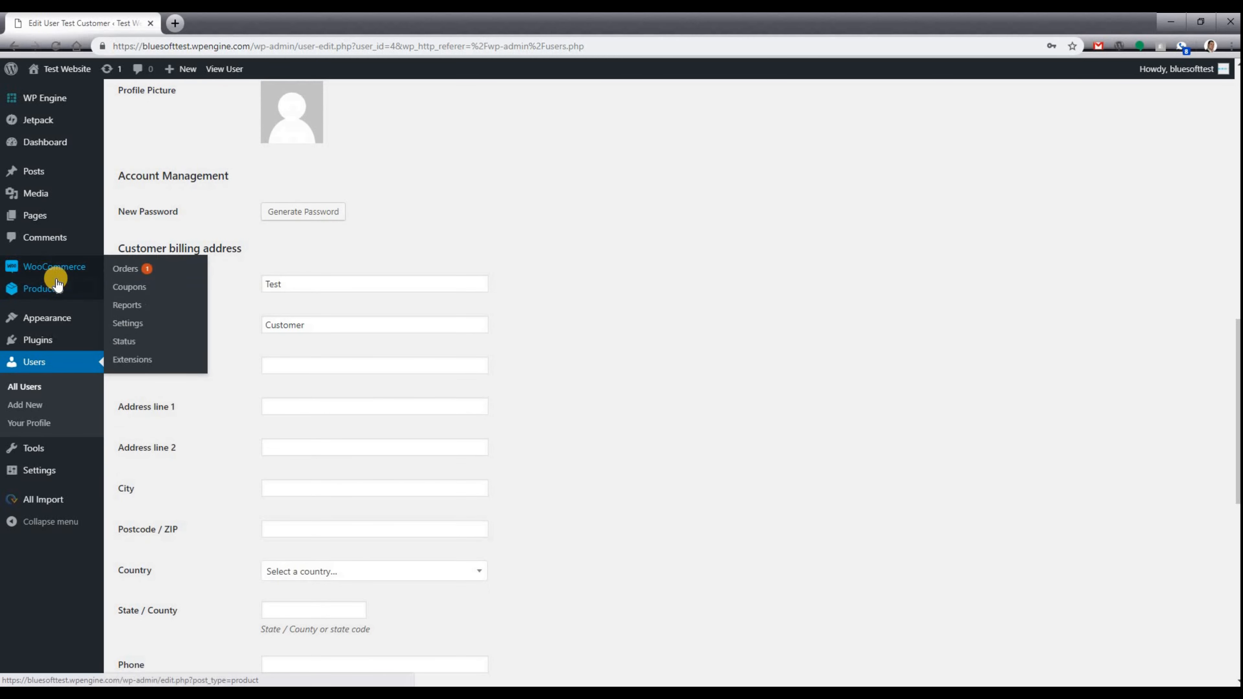
scroll(250, 337, "up", 4)
scroll(255, 345, "up", 3)
mouse_move(44, 285)
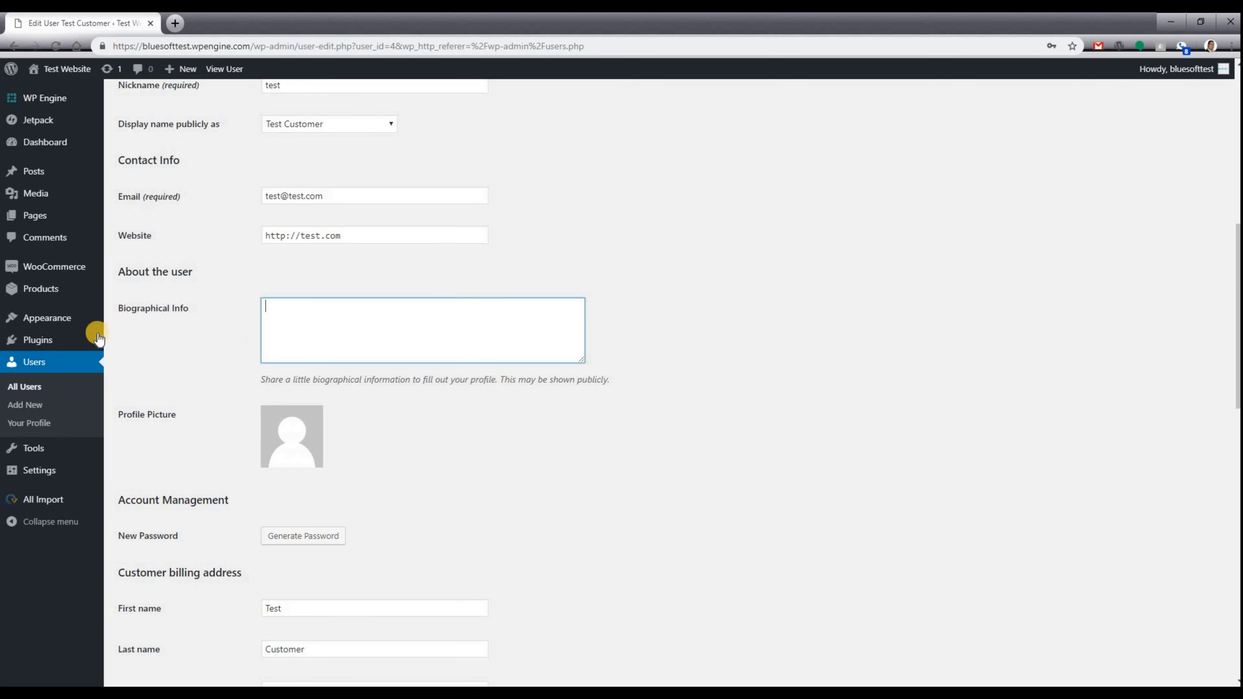
mouse_move(89, 268)
scroll(296, 326, "down", 3)
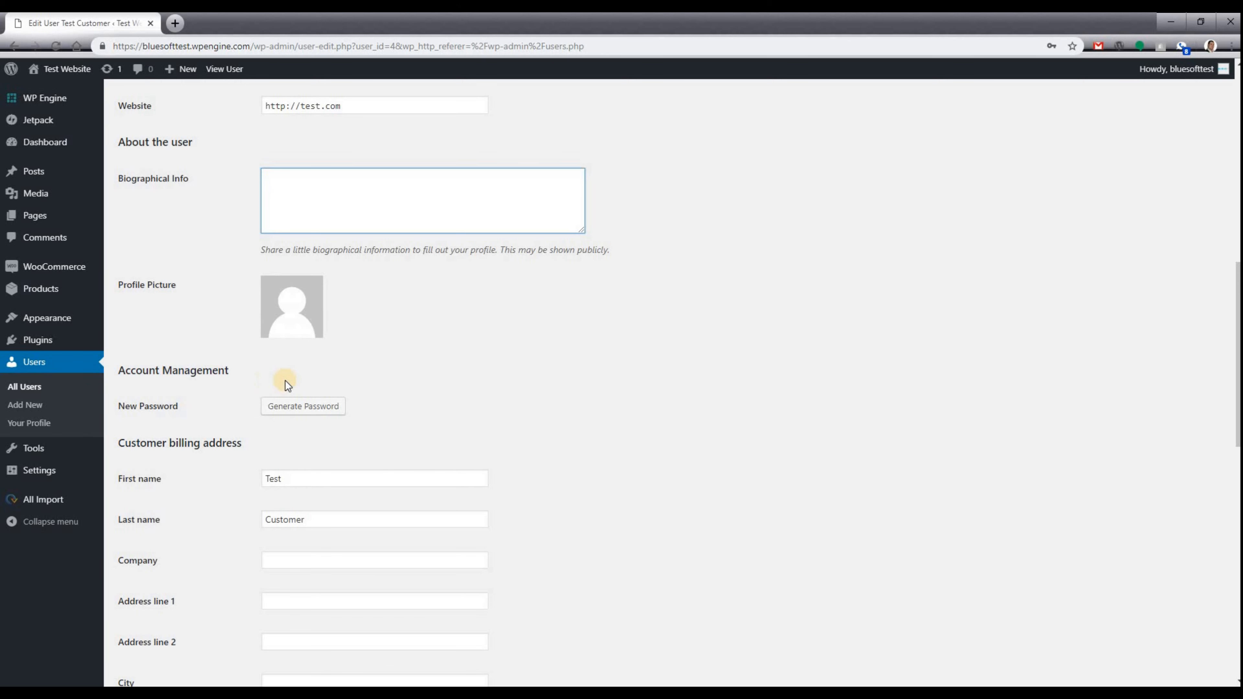
Generate a new password for the test customer account and select the generated password.
left_click(305, 405)
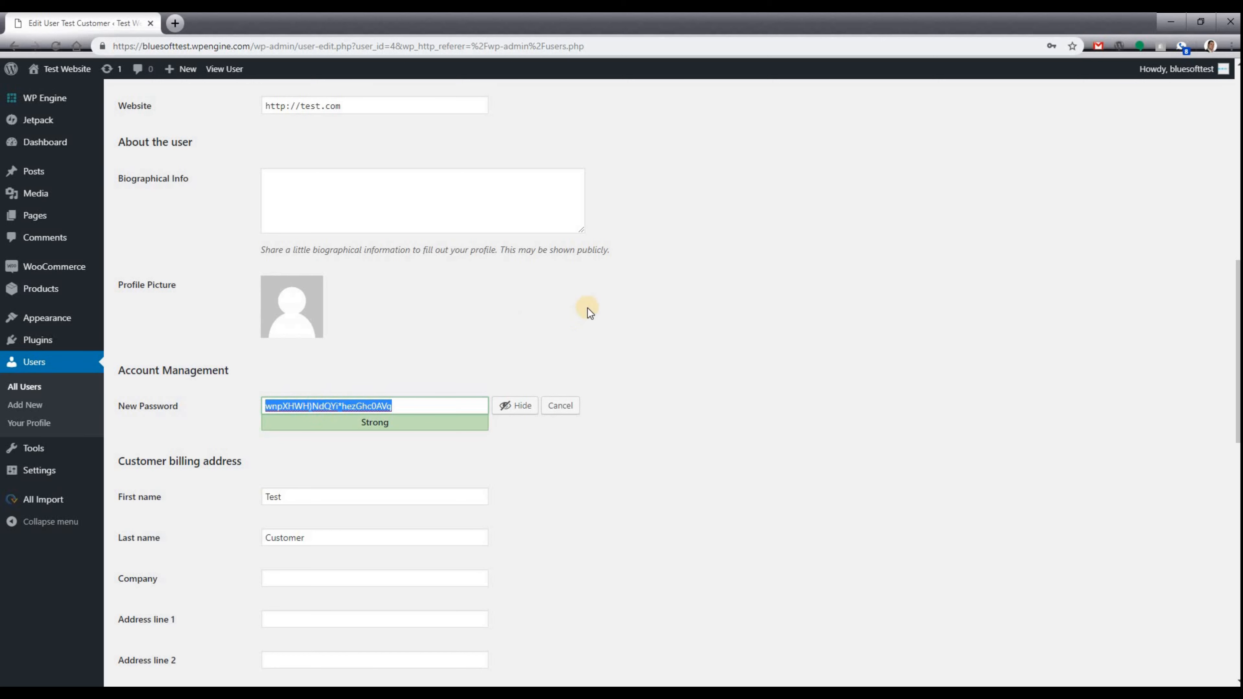
left_click(422, 402)
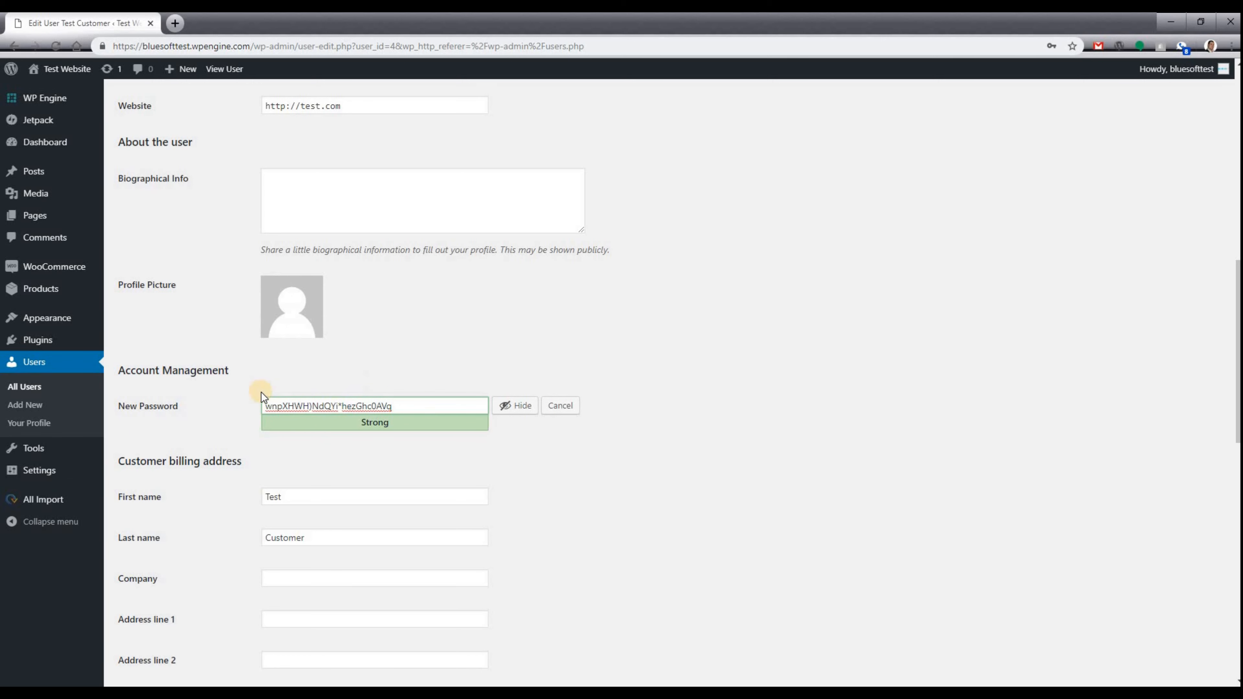
triple_click(388, 404)
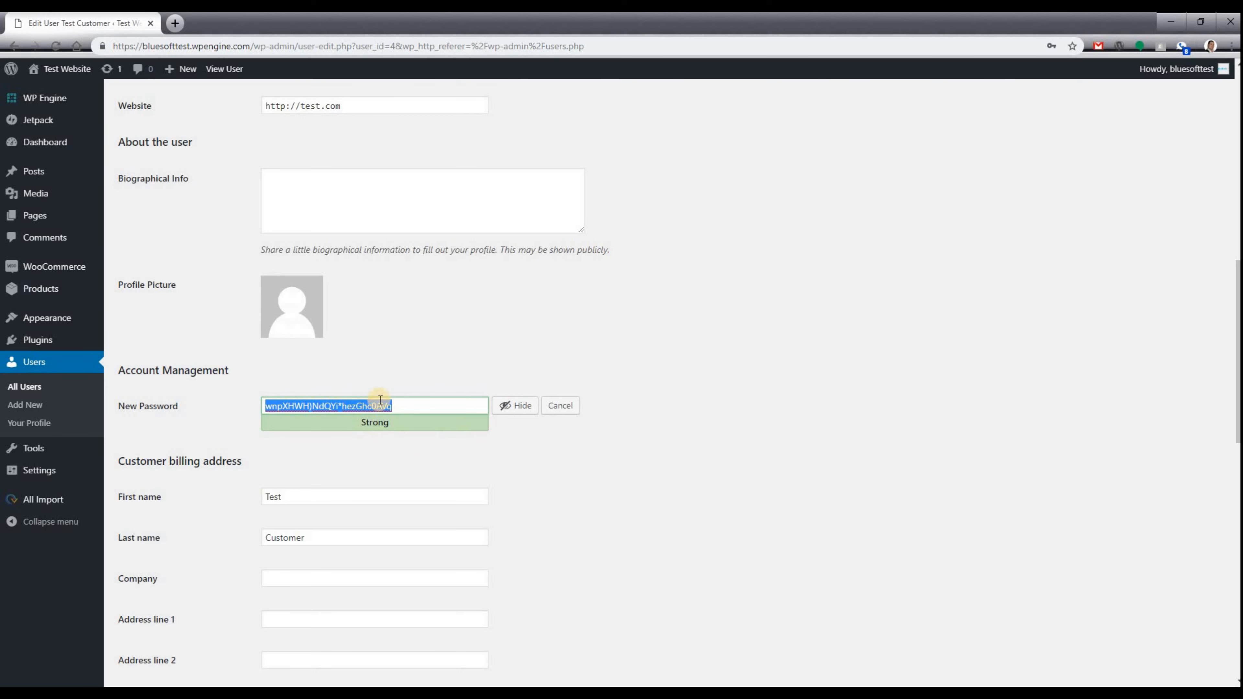
Examine the customer billing address and shipping address fields of the test account.
scroll(405, 402, "down", 3)
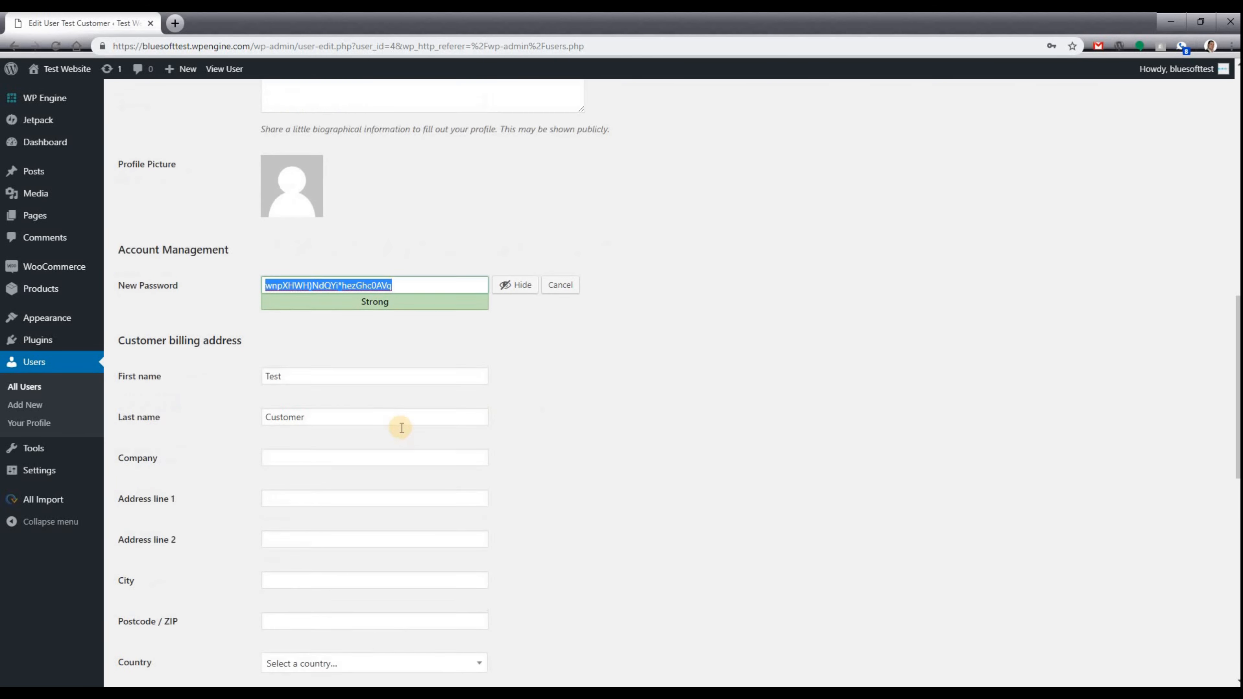
scroll(632, 167, "up", 3)
scroll(357, 249, "down", 3)
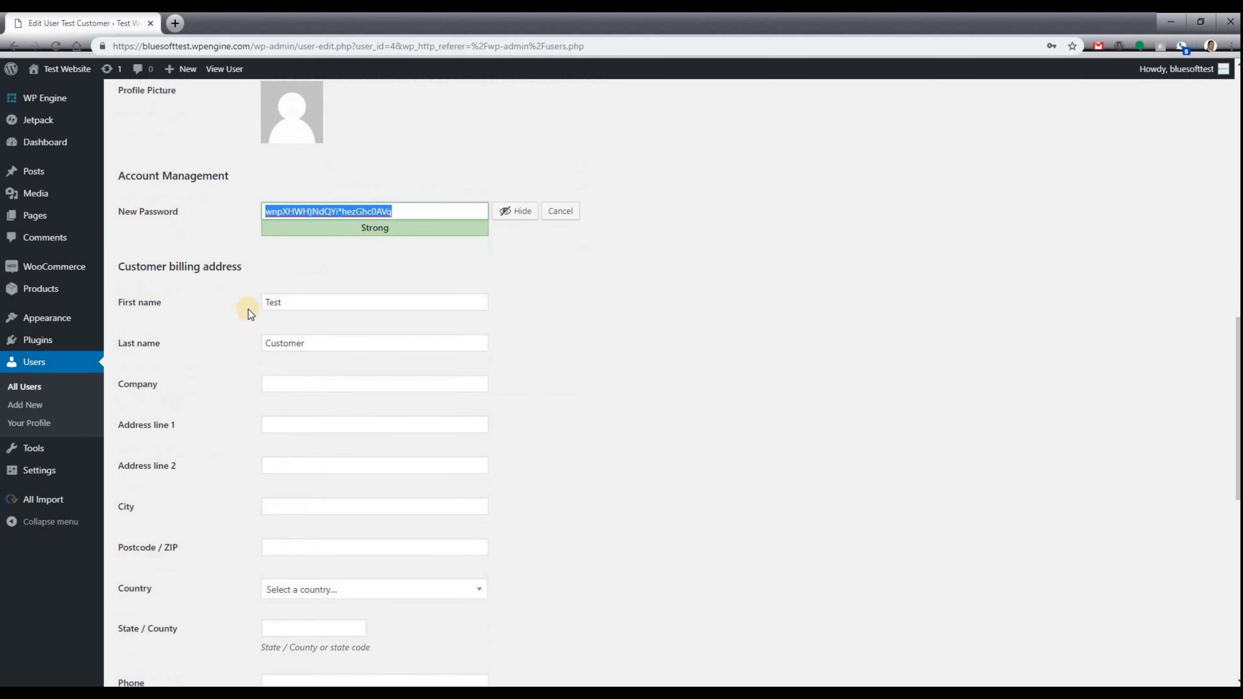
scroll(333, 278, "down", 5)
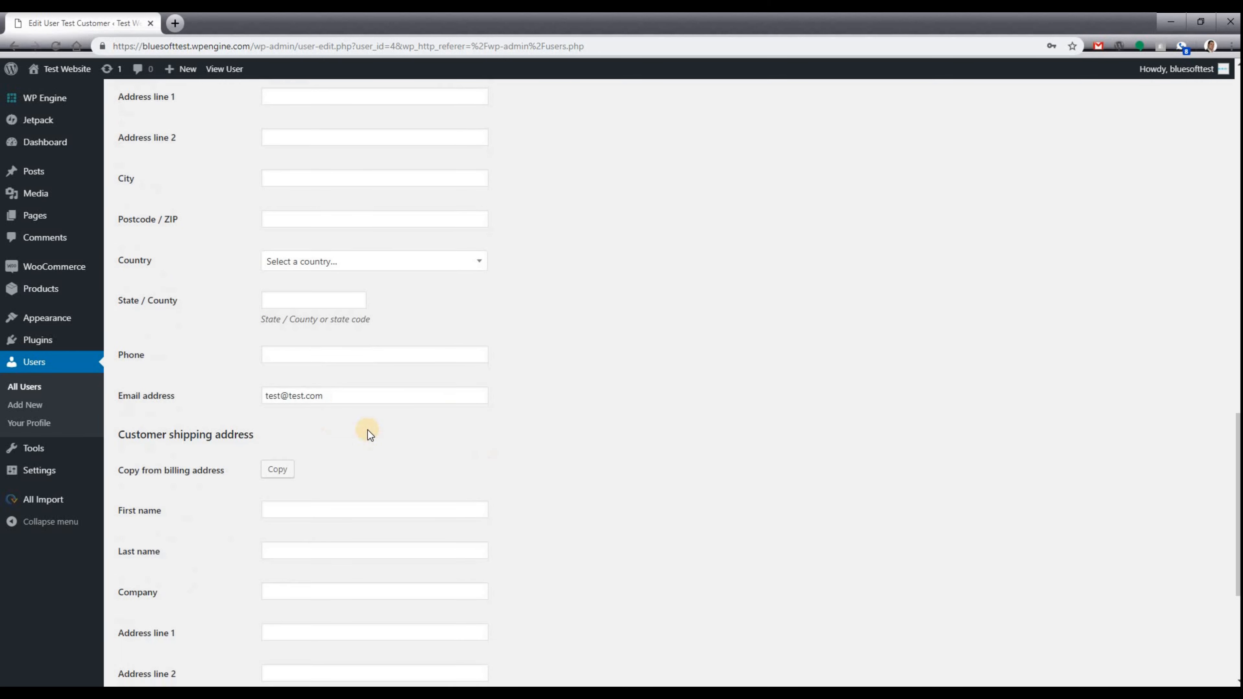
scroll(364, 431, "down", 5)
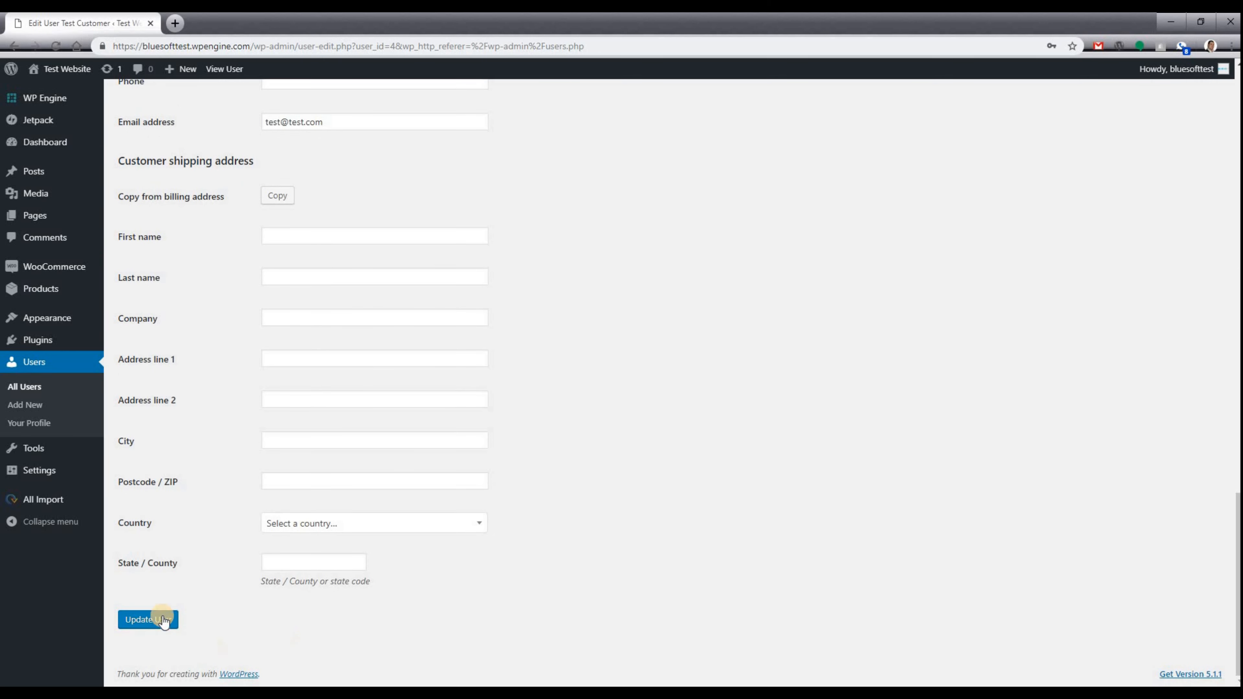
scroll(281, 558, "up", 15)
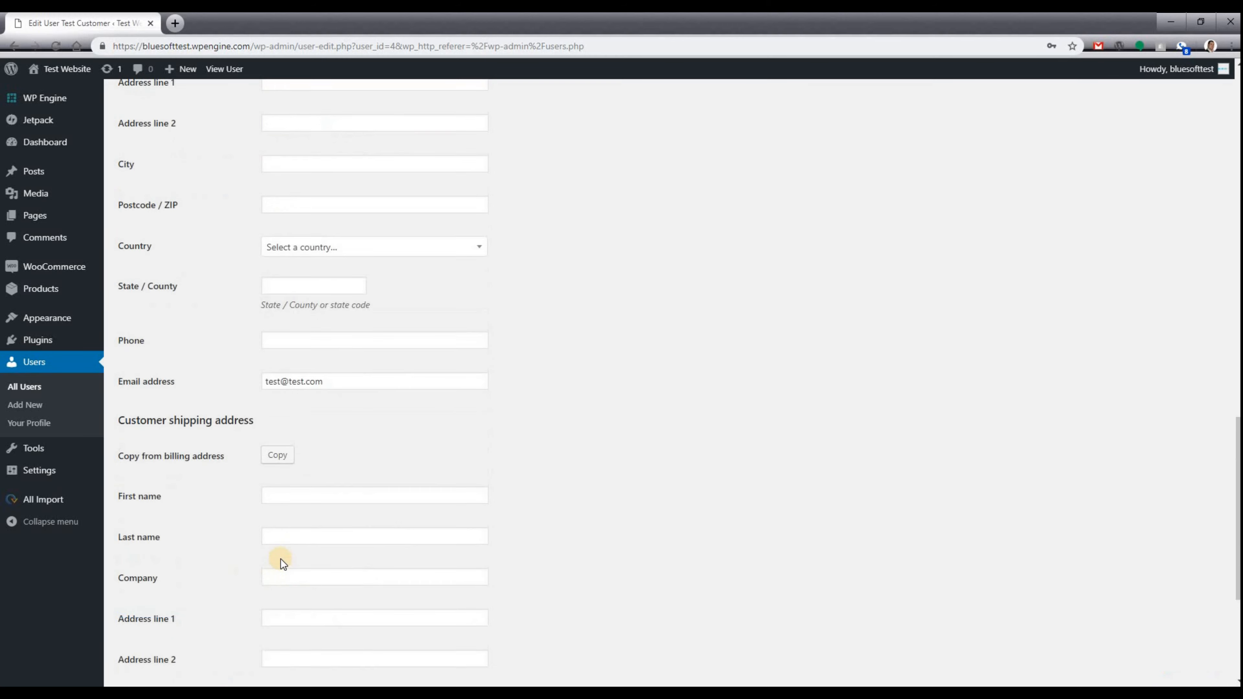
scroll(280, 559, "up", 6)
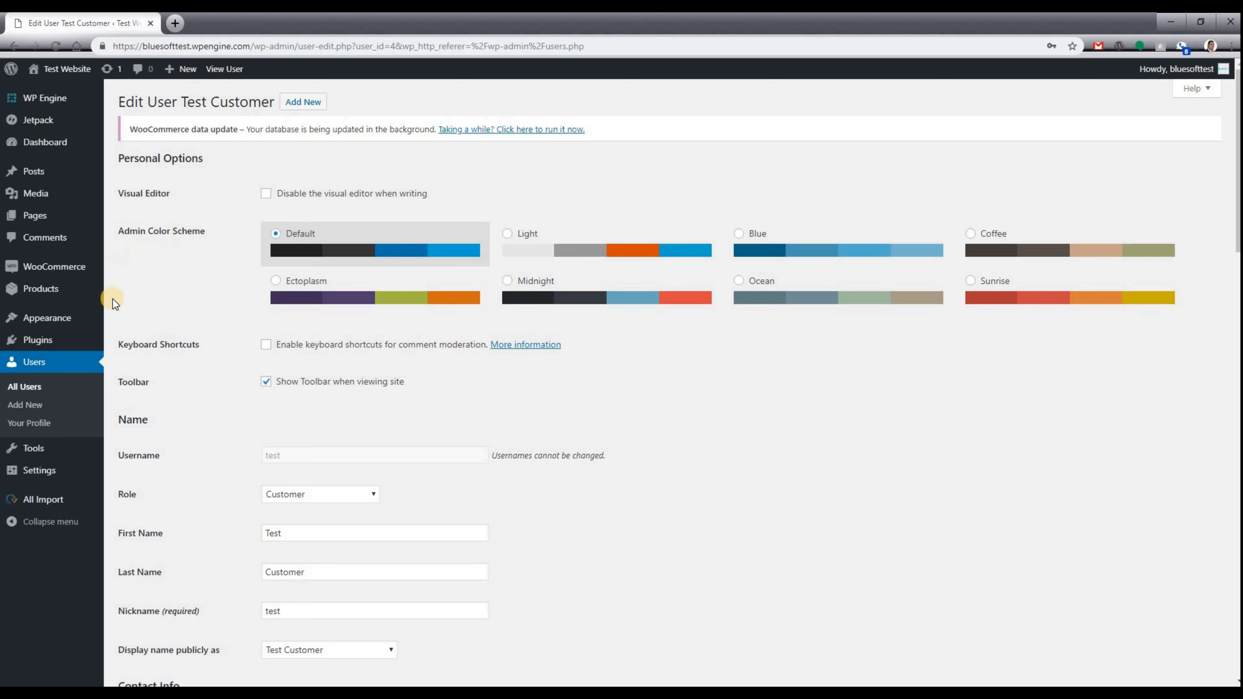
Start a new user with the username testuser2 and fill in the user's email address.
left_click(36, 406)
left_click(685, 119)
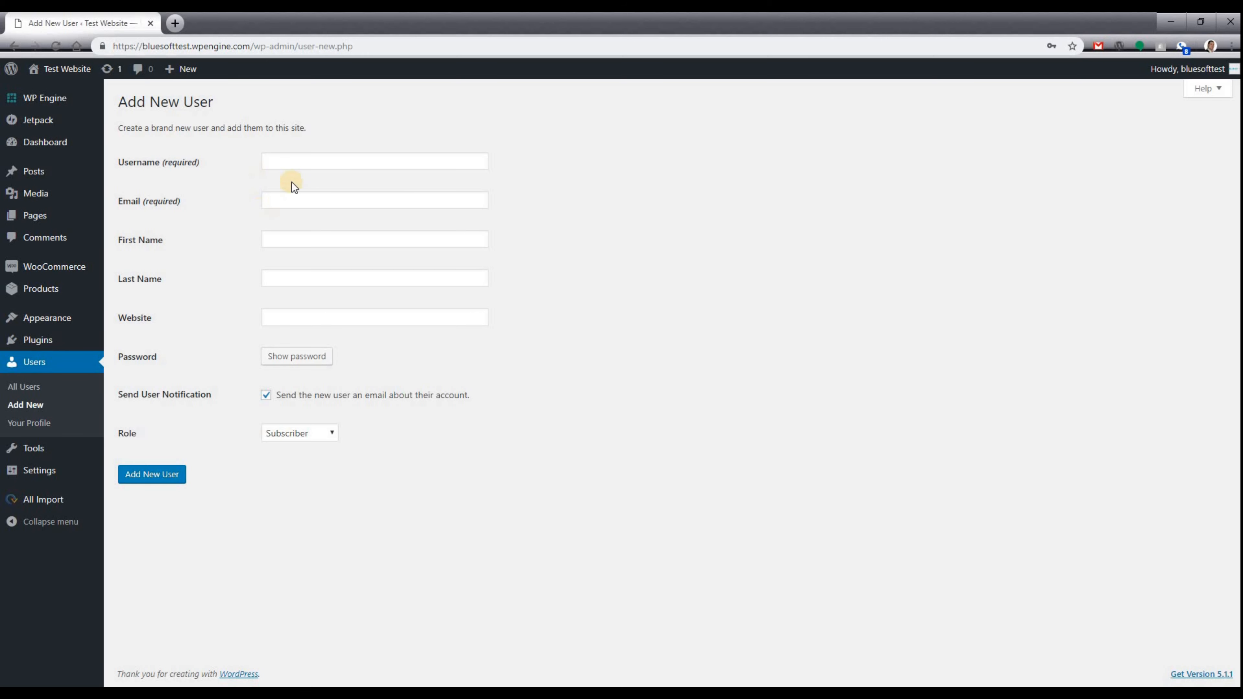
left_click(316, 167)
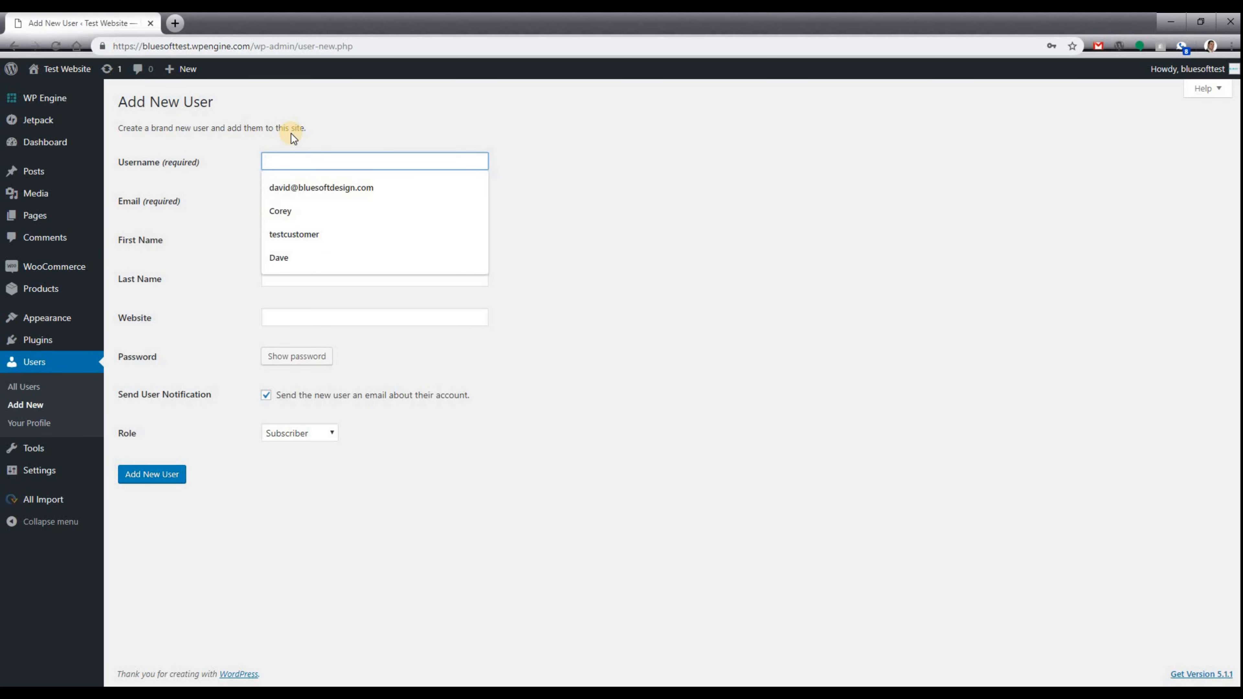
type("testuser2")
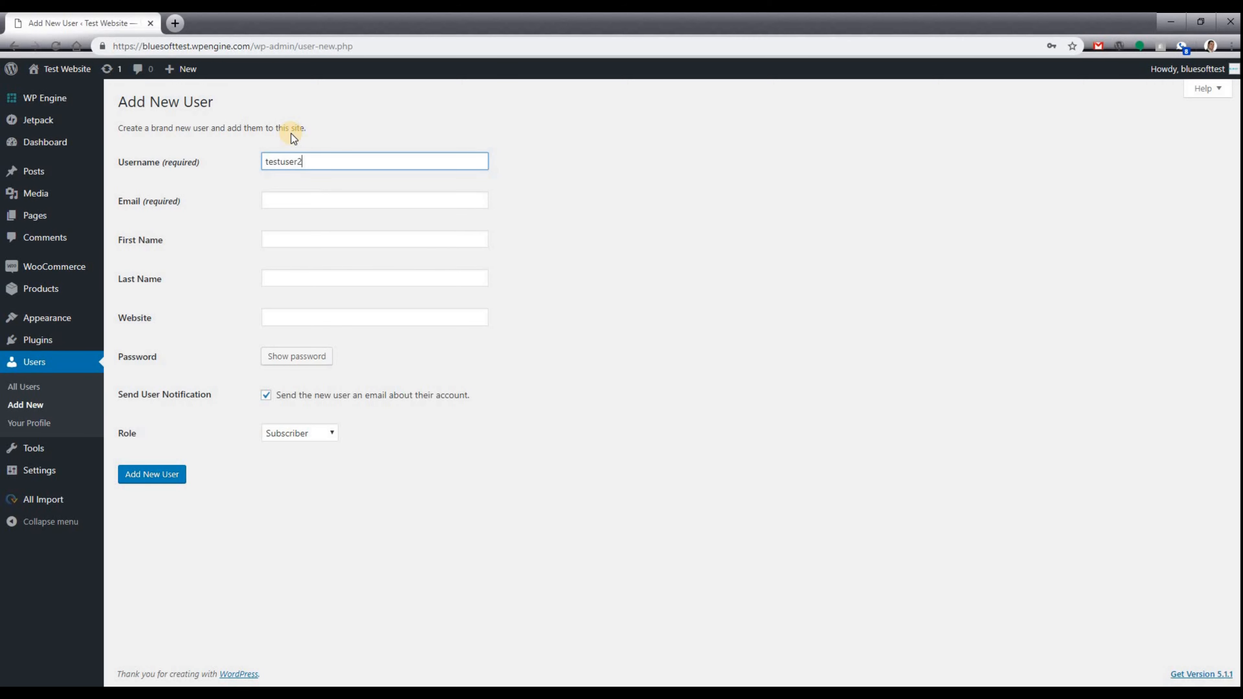
key("Tab")
type("test2")
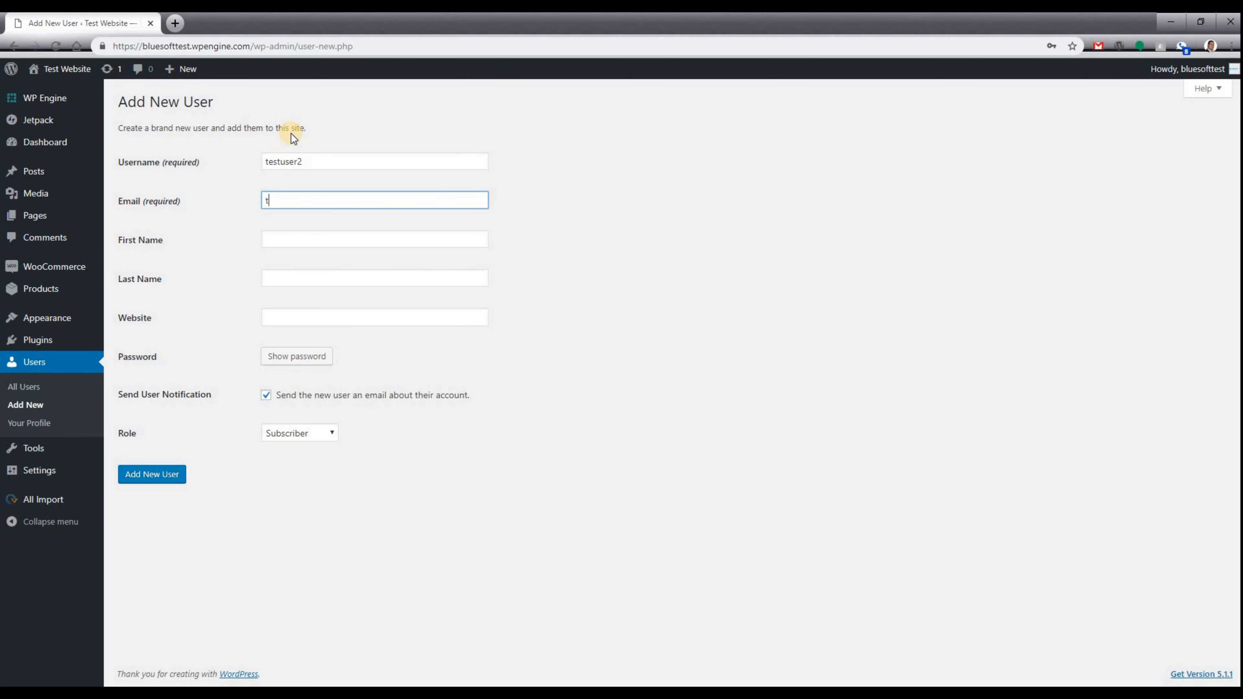
type("test.com")
key("Tab")
type("Test")
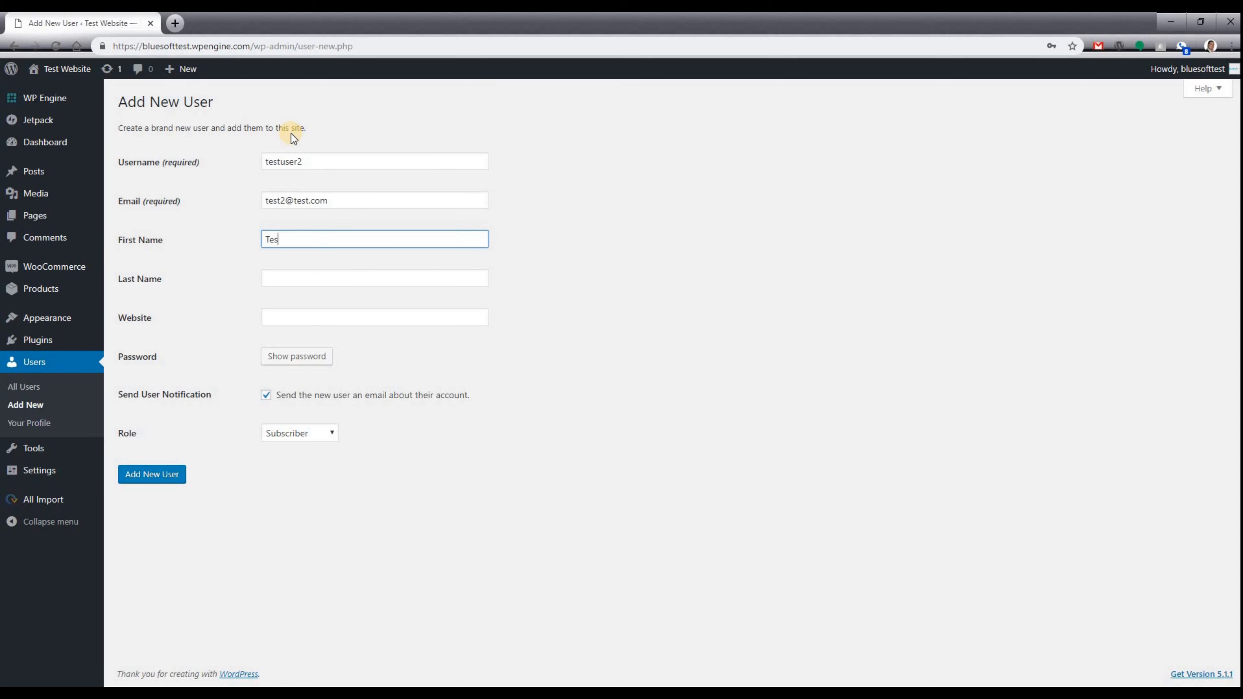
key("Tab")
type("User")
key("Tab")
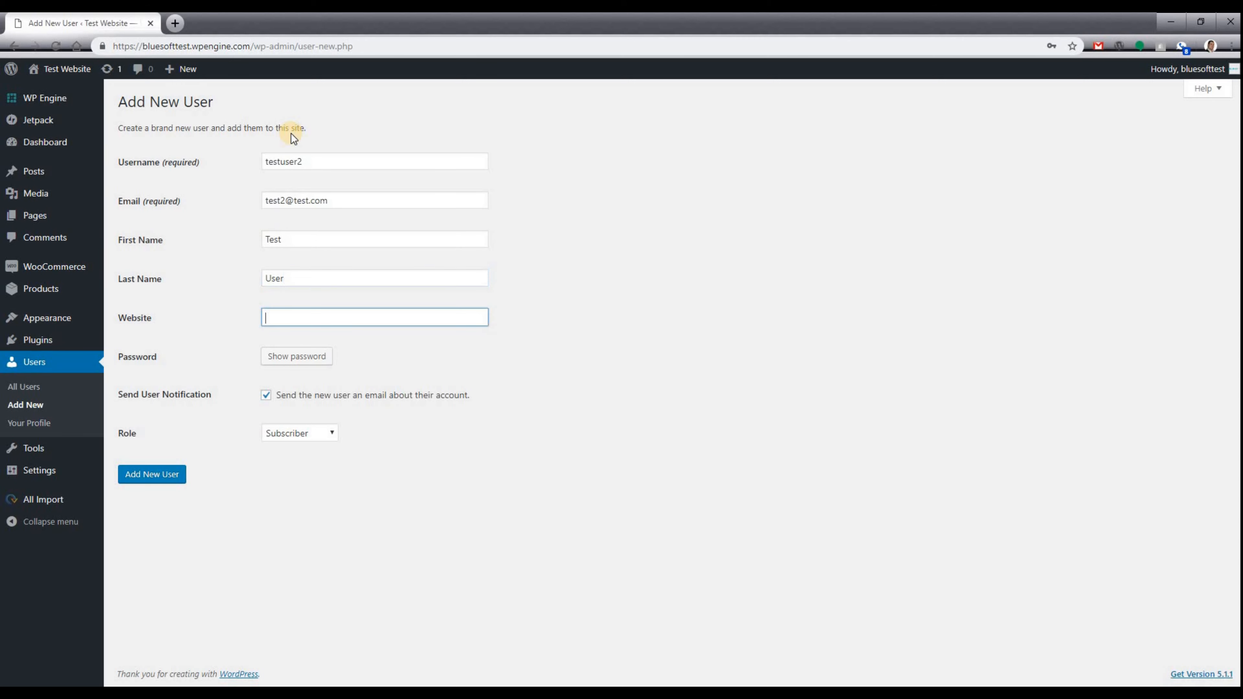
type("www.test.com")
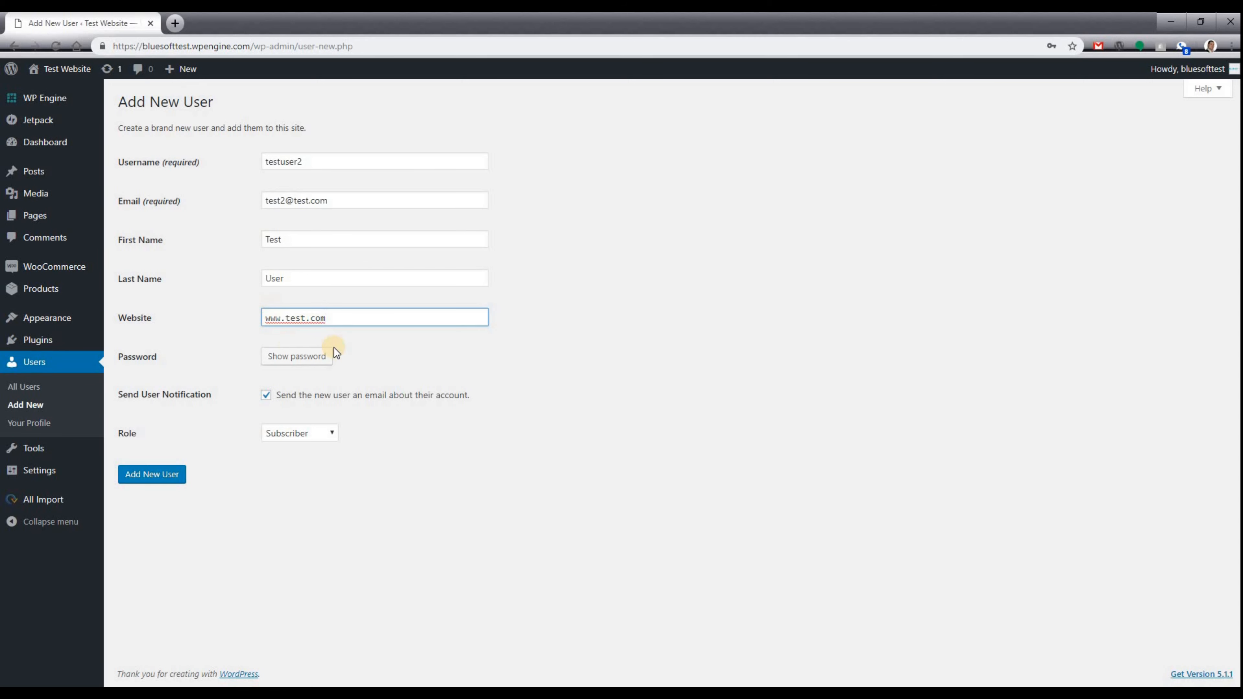
Reveal and select the password generated for the new user, and cancel the password change.
left_click(328, 360)
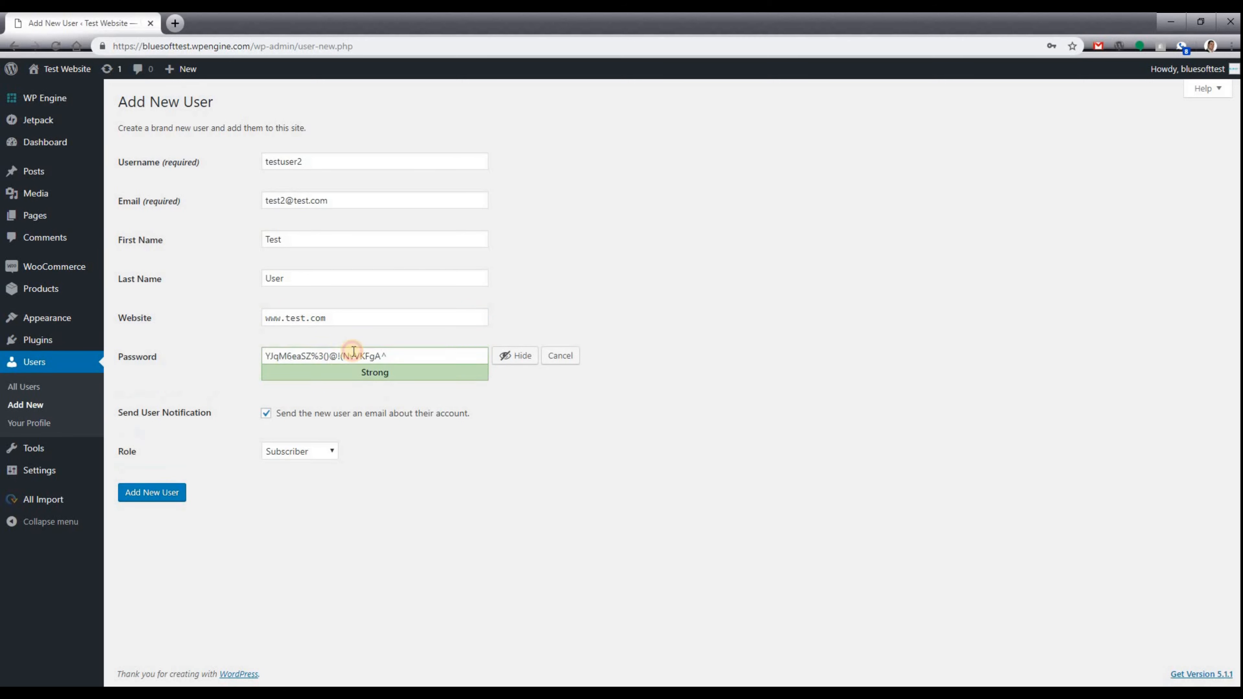
triple_click(365, 356)
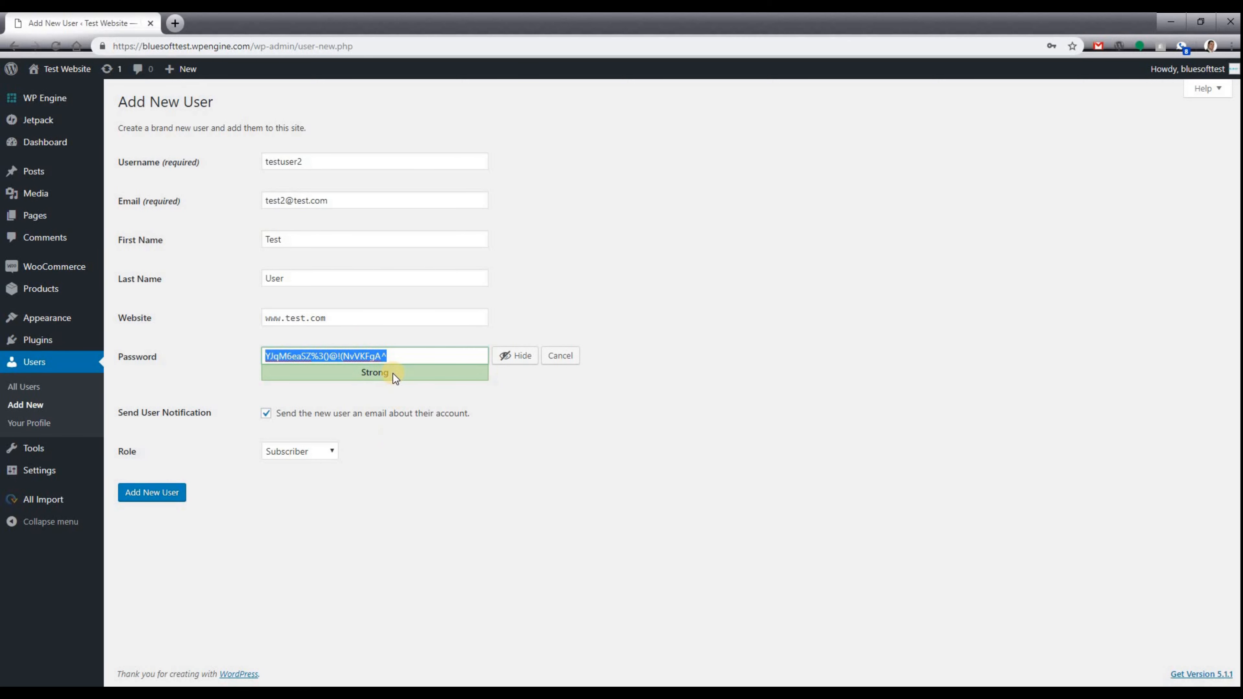
left_click(548, 358)
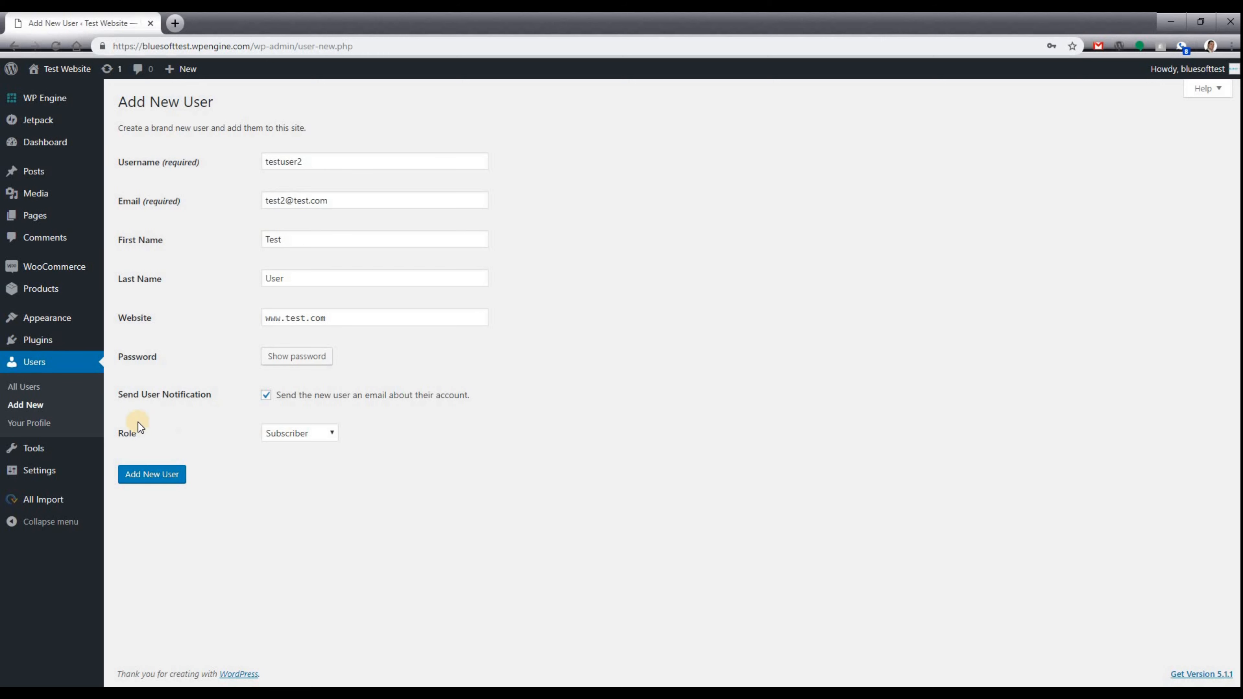
Assign the Customer role to the new user and create the account.
left_click(327, 433)
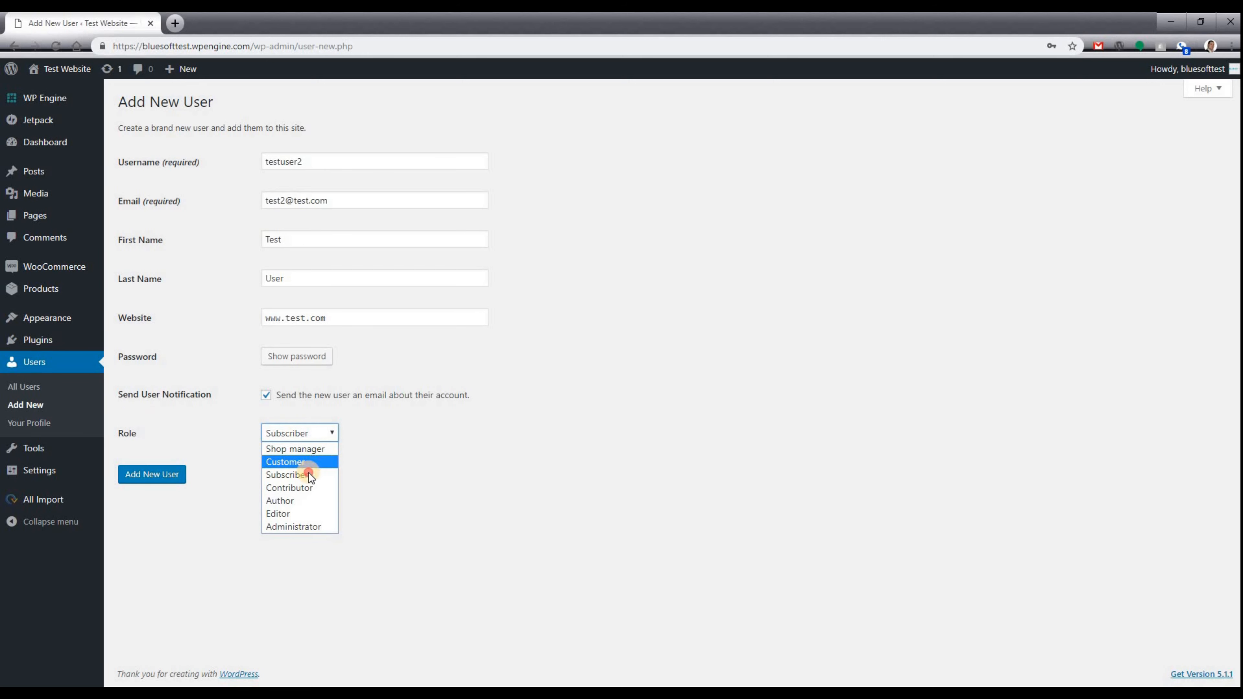
left_click(309, 464)
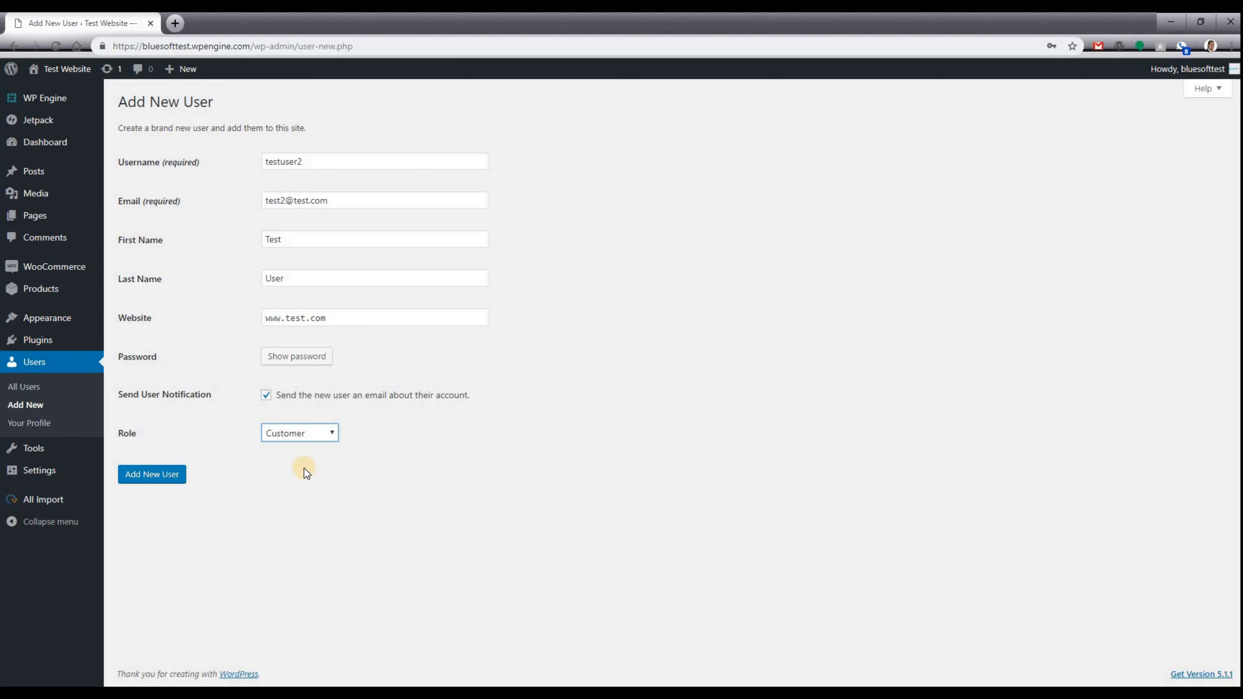
left_click(168, 477)
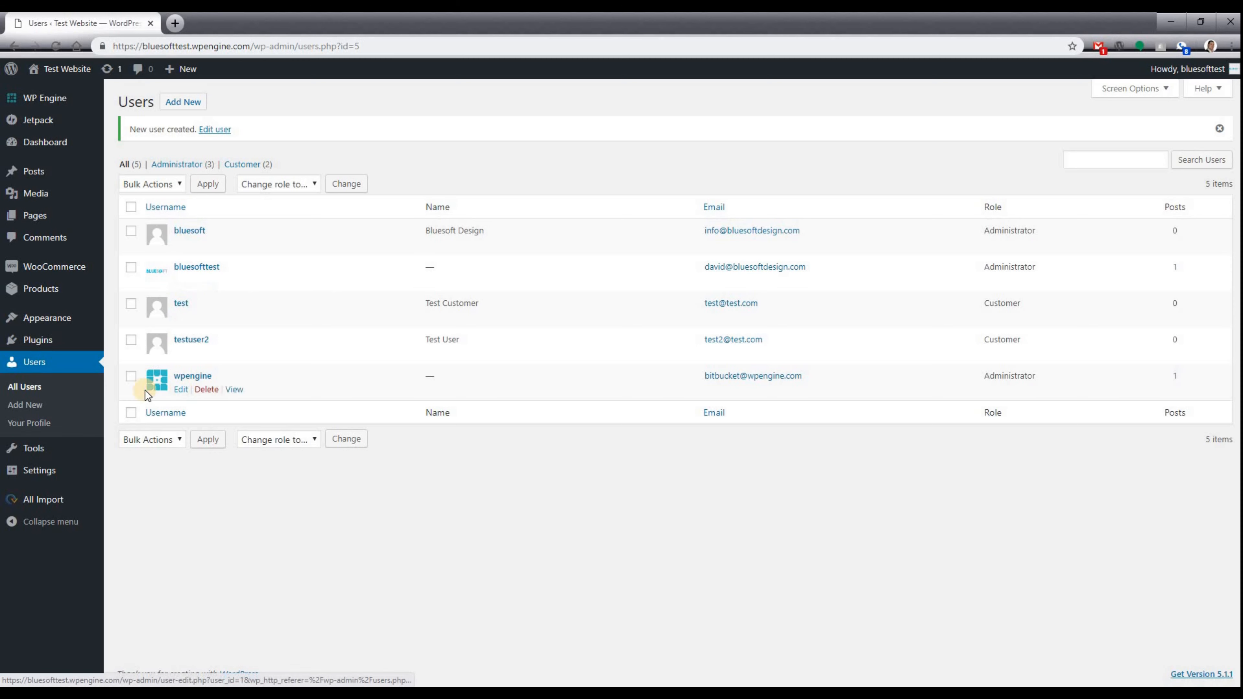
Open your own profile and examine its personal options, name, contact info and About Yourself sections.
left_click(39, 424)
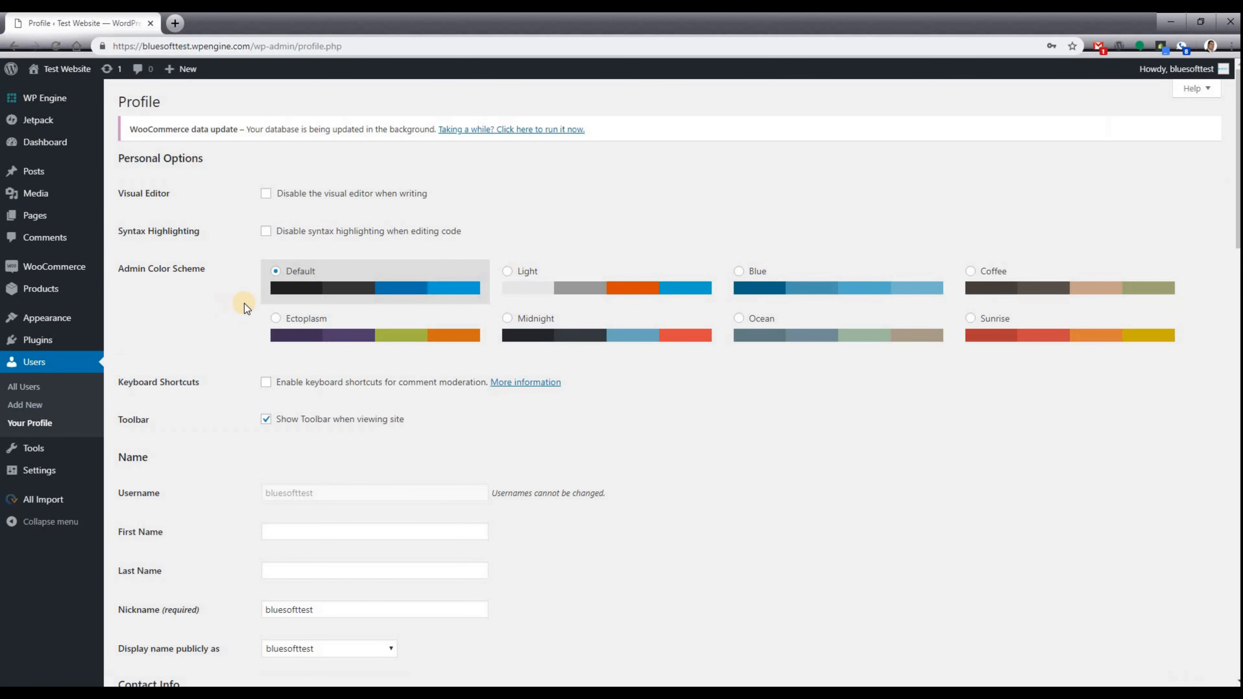
scroll(251, 234, "down", 2)
scroll(252, 234, "down", 5)
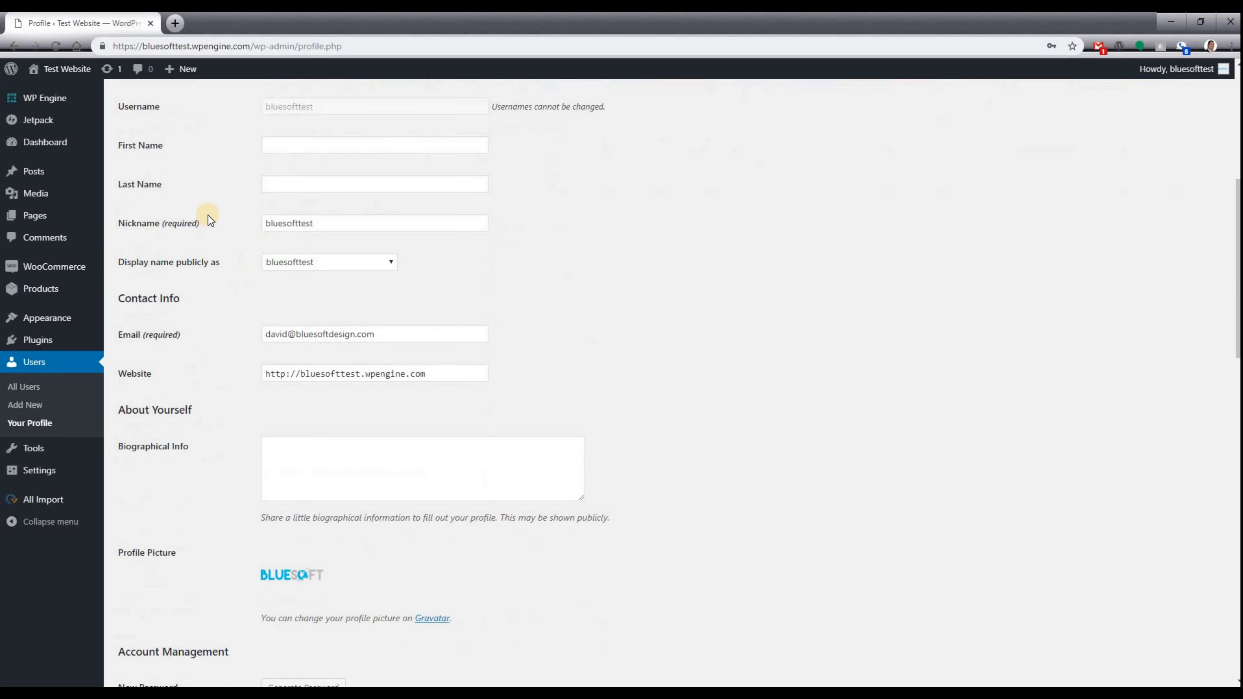
scroll(280, 241, "down", 2)
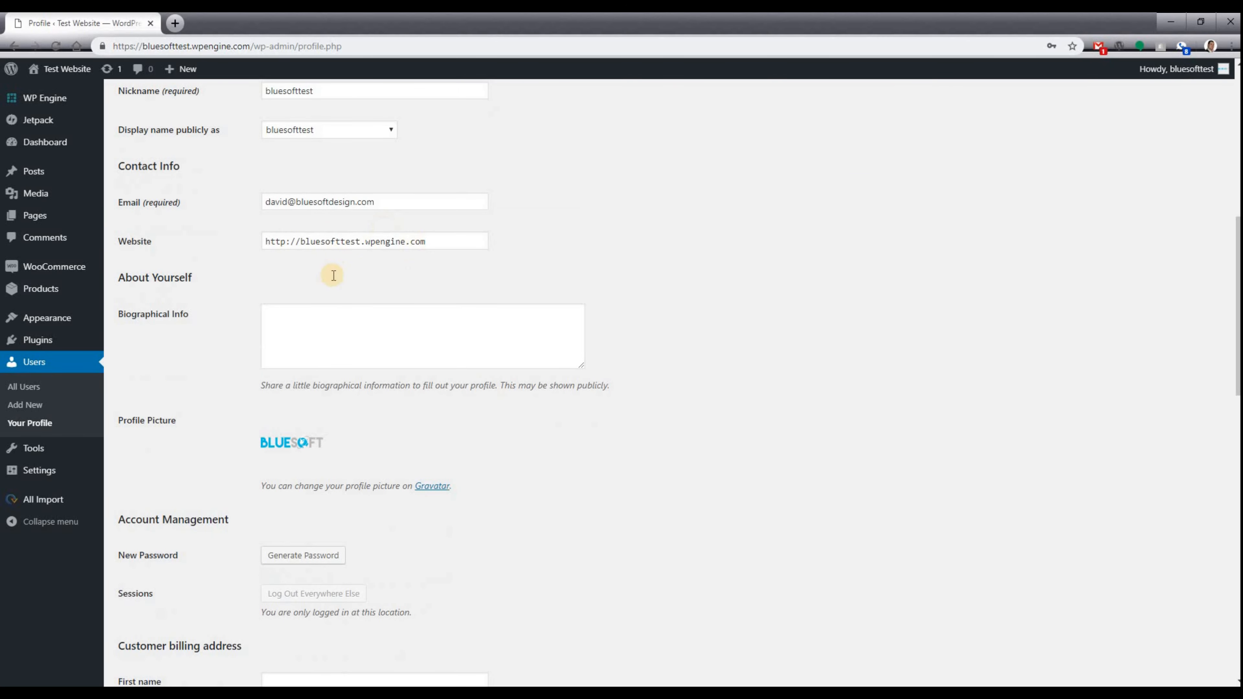
scroll(330, 272, "down", 2)
scroll(275, 405, "down", 4)
scroll(275, 395, "up", 15)
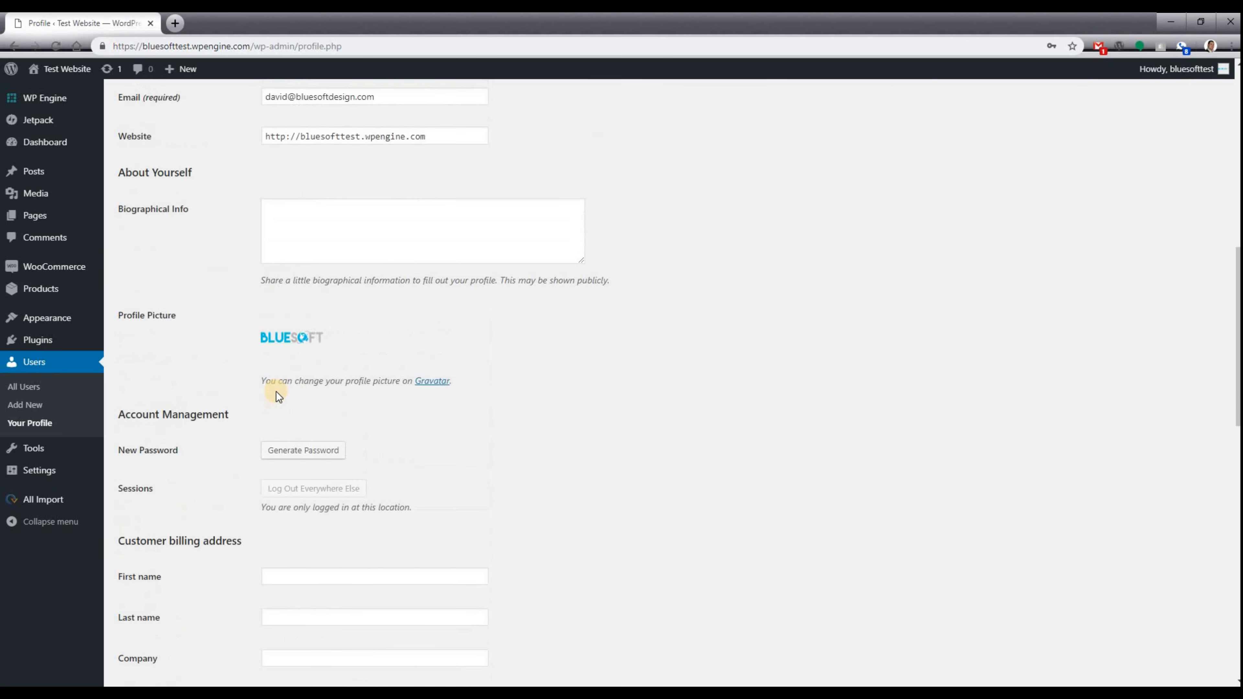
Examine the account management, customer billing address and customer shipping address sections of your own profile.
scroll(363, 223, "down", 5)
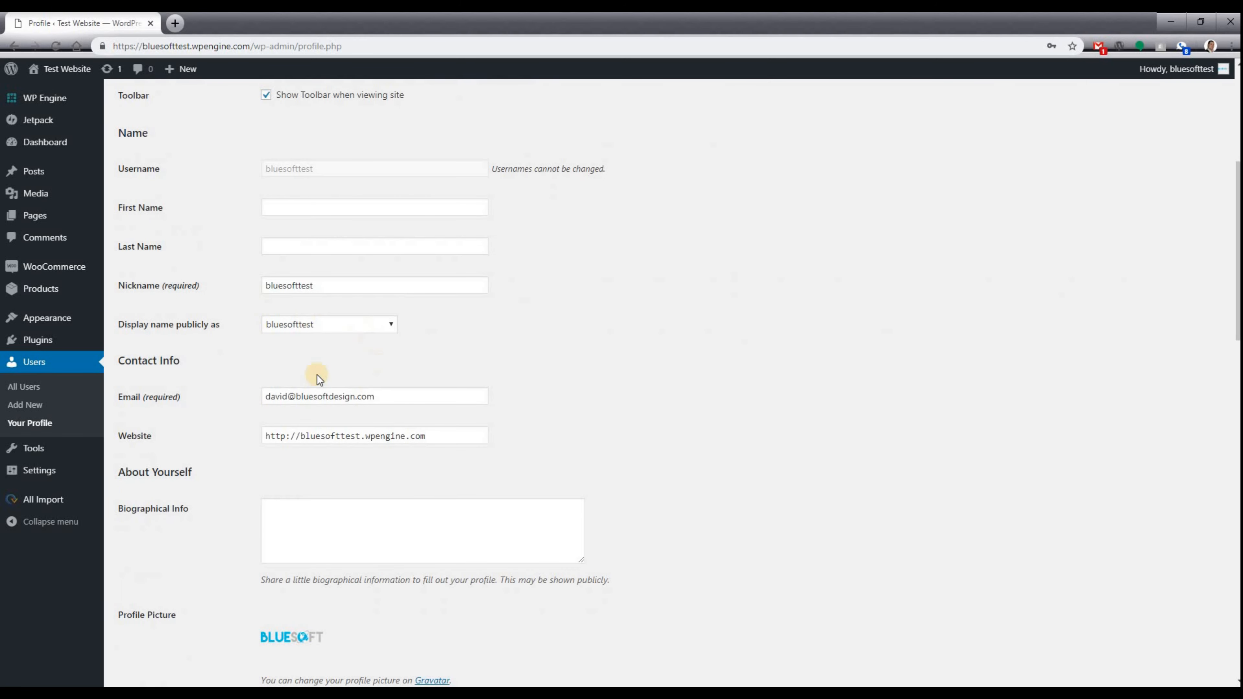
scroll(332, 375, "down", 3)
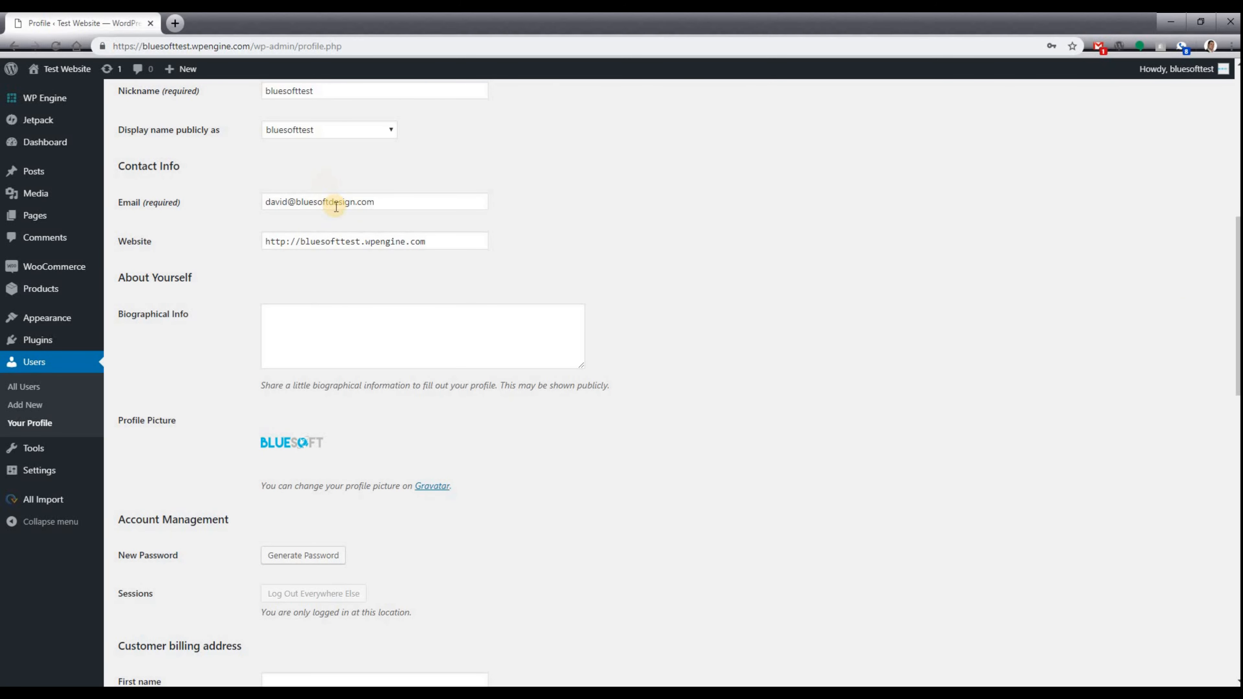
scroll(332, 201, "down", 3)
scroll(300, 303, "down", 2)
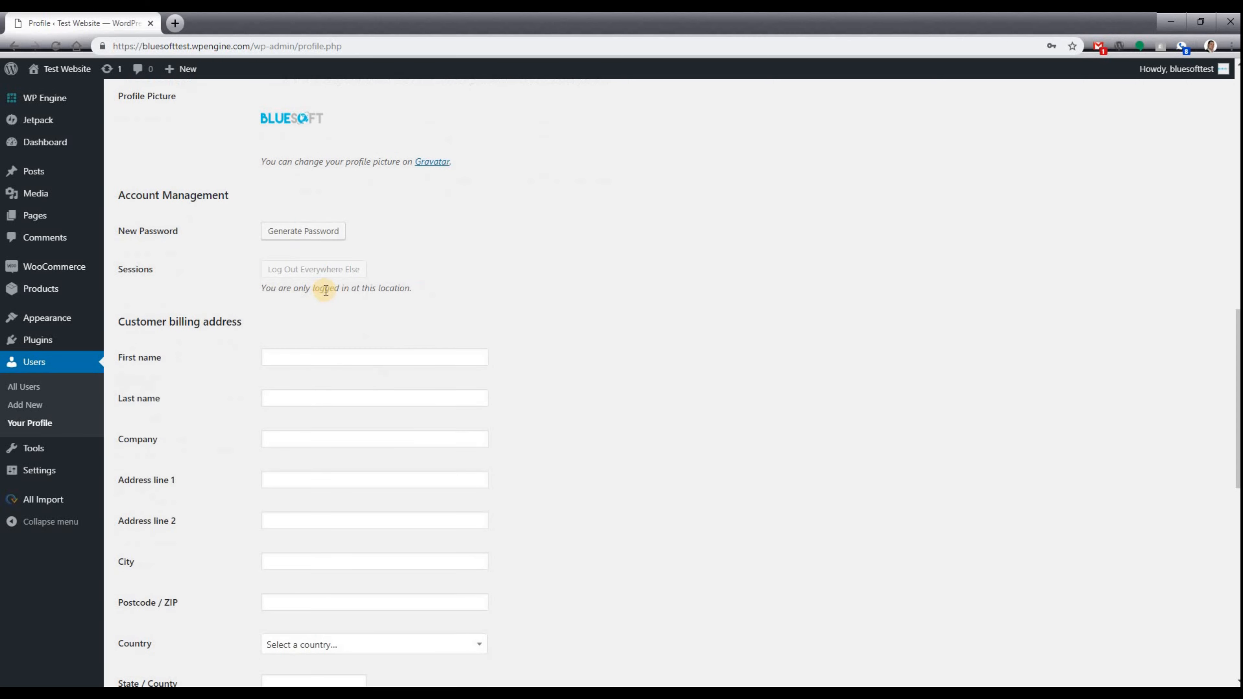
scroll(327, 290, "down", 3)
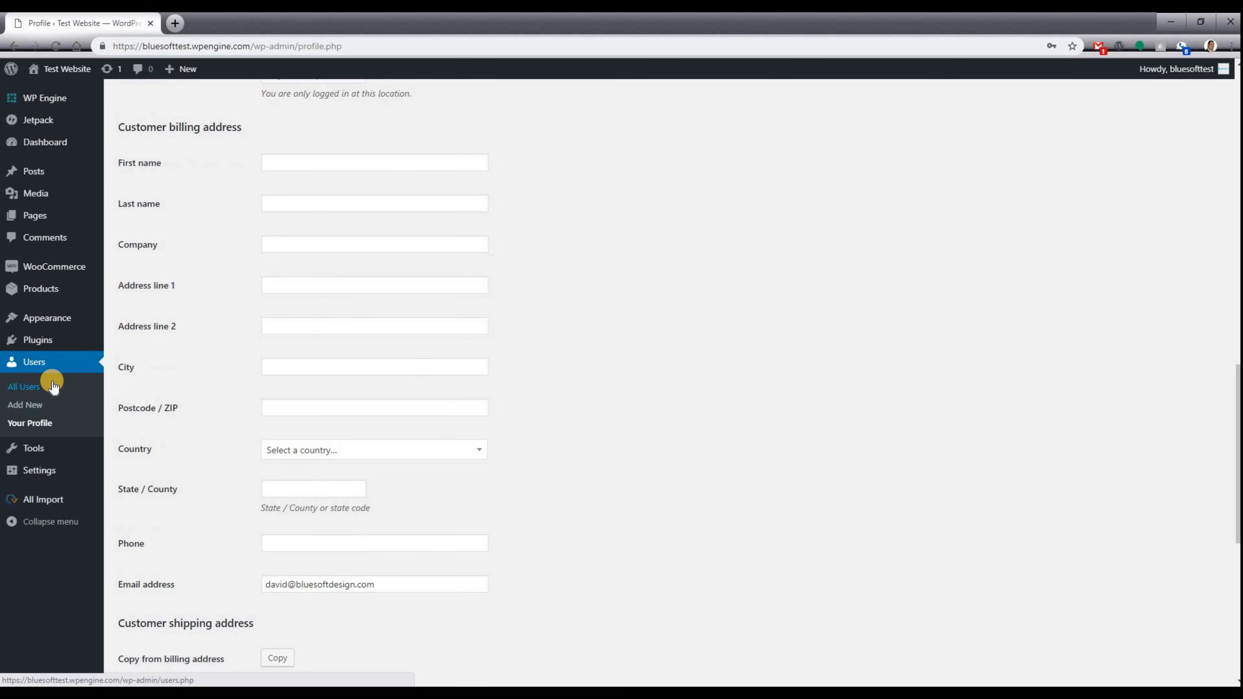
scroll(369, 358, "down", 5)
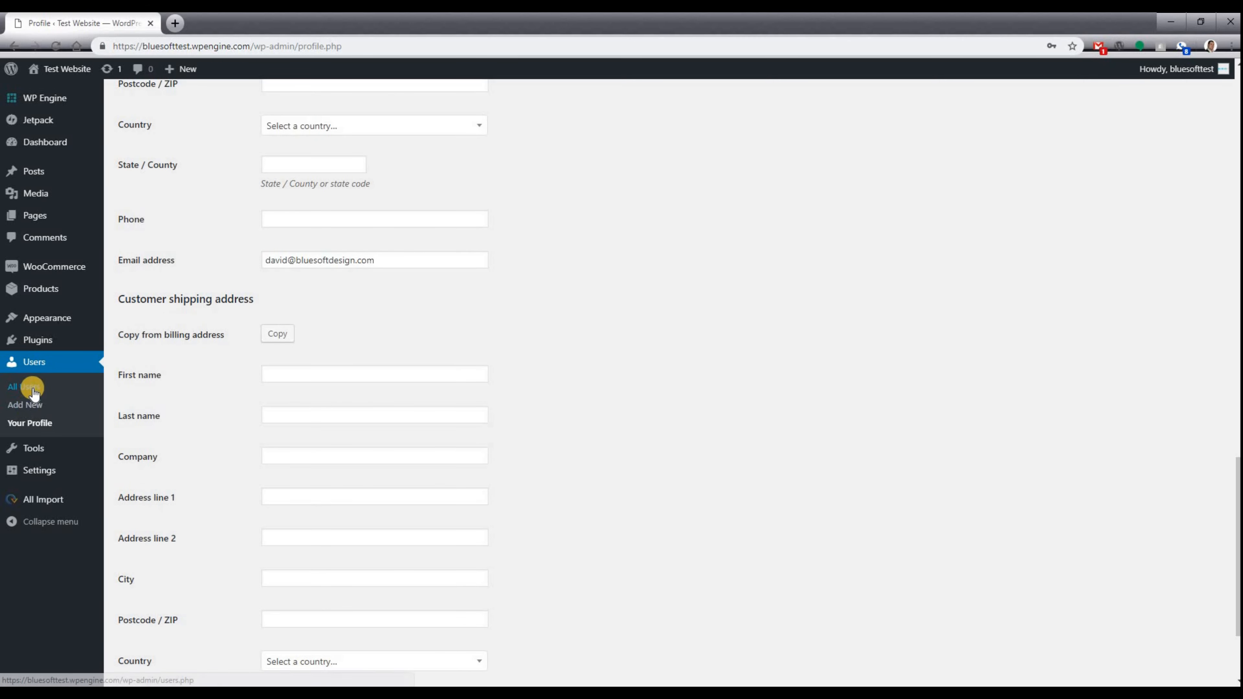
scroll(311, 389, "down", 2)
scroll(273, 383, "up", 7)
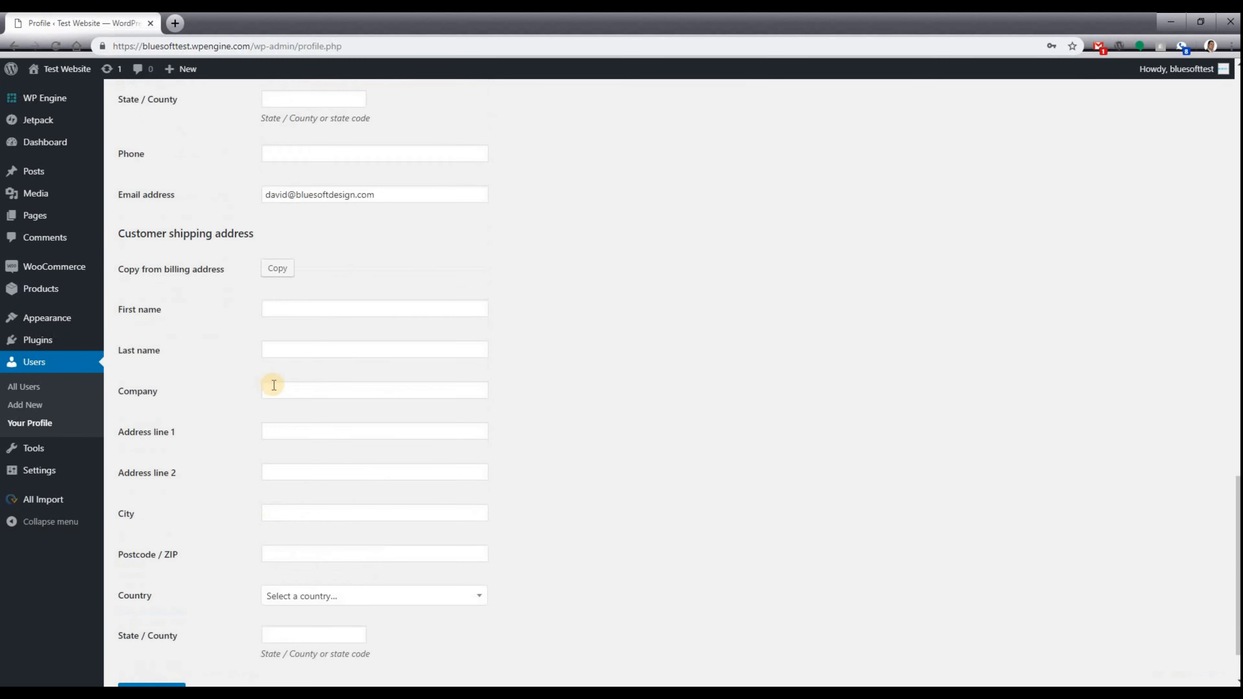